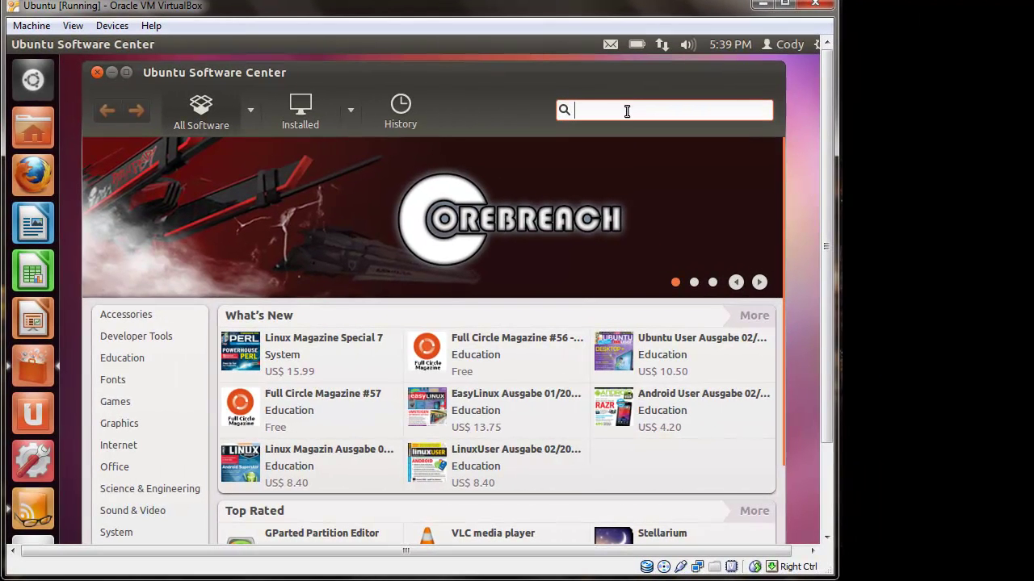
# Step: Search all software for "akregator" and open the detailed information of the Akregator news feed reader
pyautogui.write('akregator')
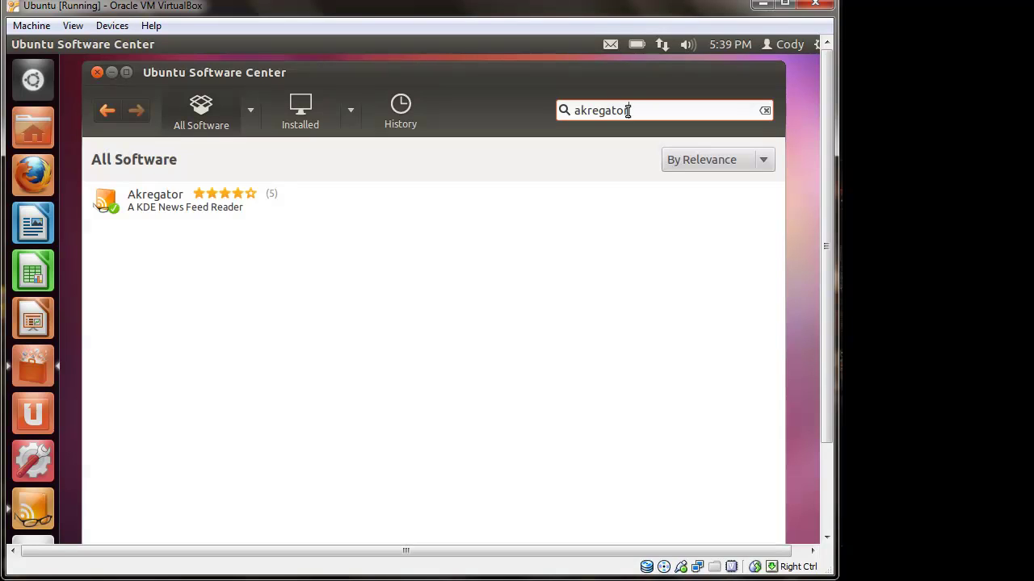
pyautogui.click(185, 202)
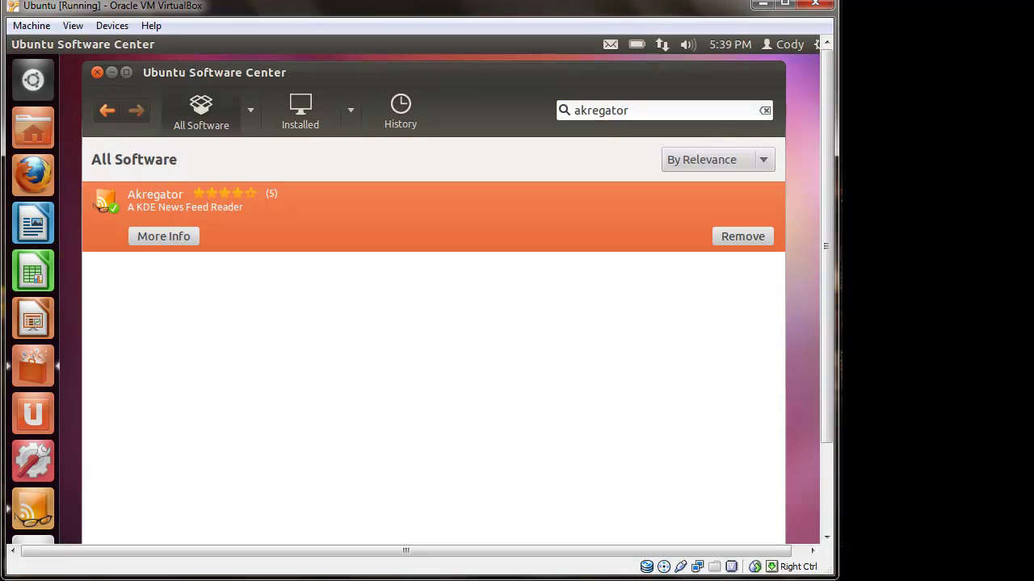
pyautogui.click(182, 242)
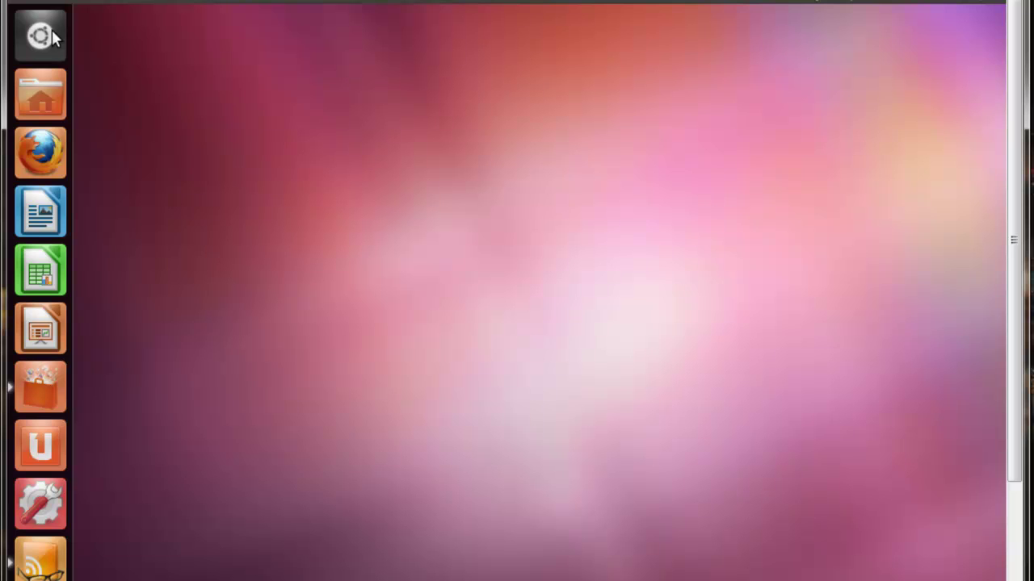
# Step: Launch Akregator from the internet applications and expand the CNN feed folder
pyautogui.click(52, 29)
pyautogui.click(499, 267)
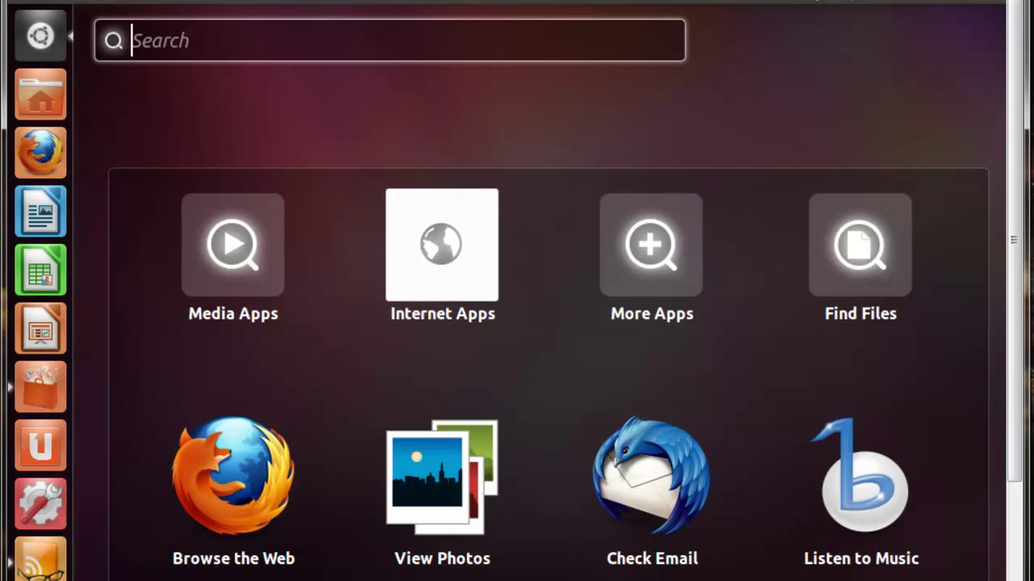
pyautogui.click(149, 355)
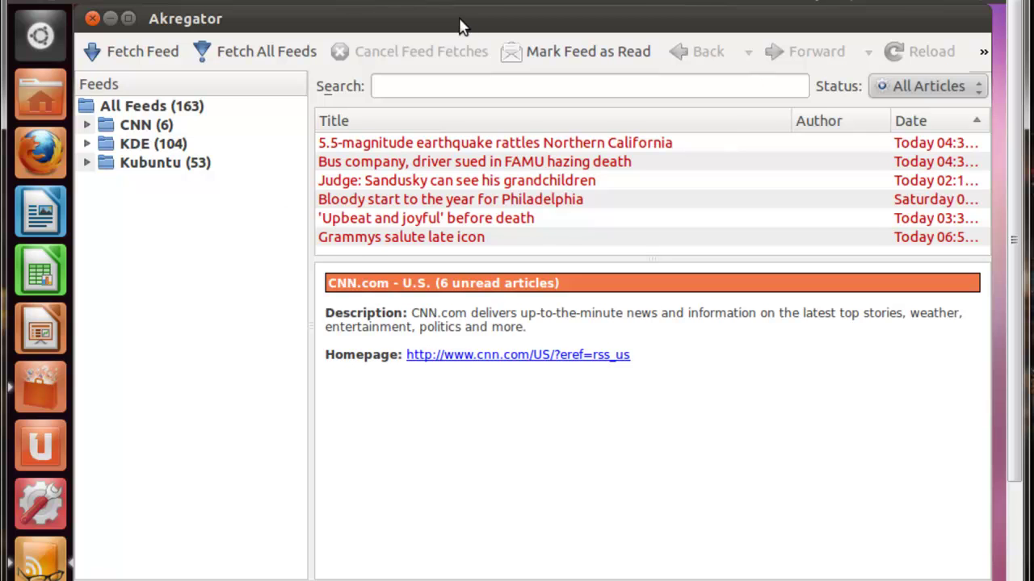
pyautogui.moveTo(460, 19); pyautogui.dragTo(466, 19)
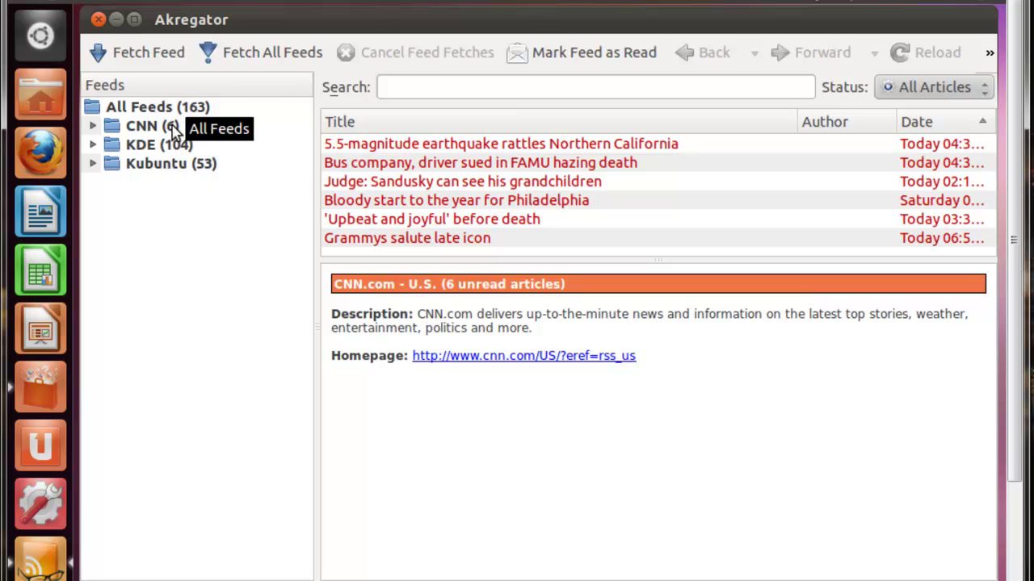
pyautogui.click(94, 126)
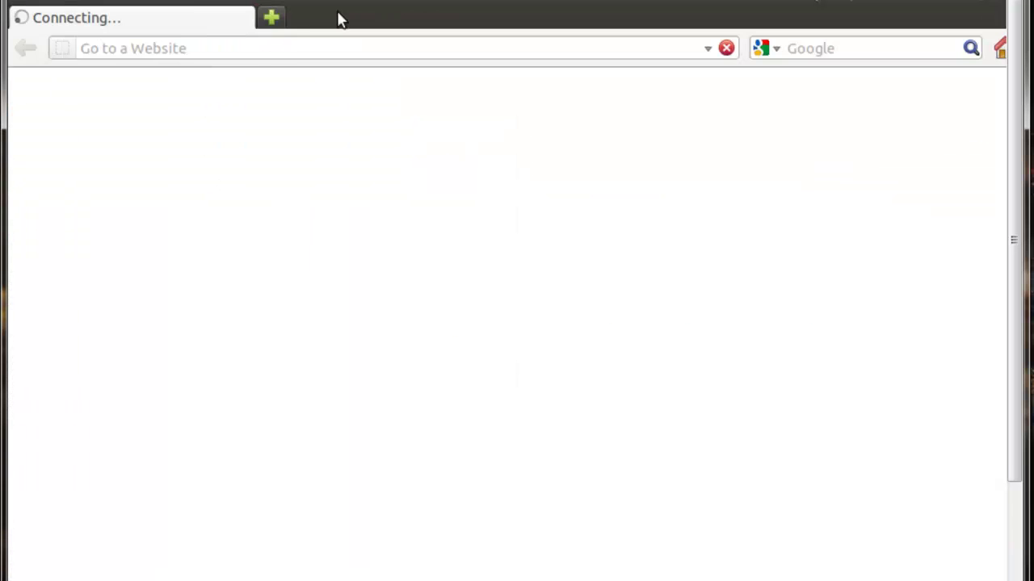
# Step: Switch to Firefox and load cnn.com
pyautogui.click(294, 42)
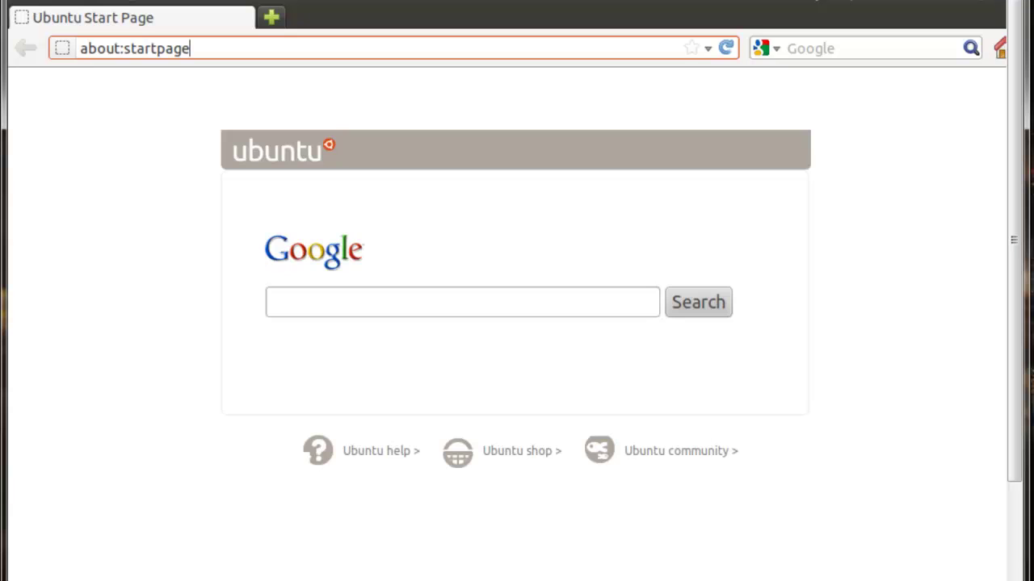
pyautogui.click(289, 49)
pyautogui.write('cnn.com')
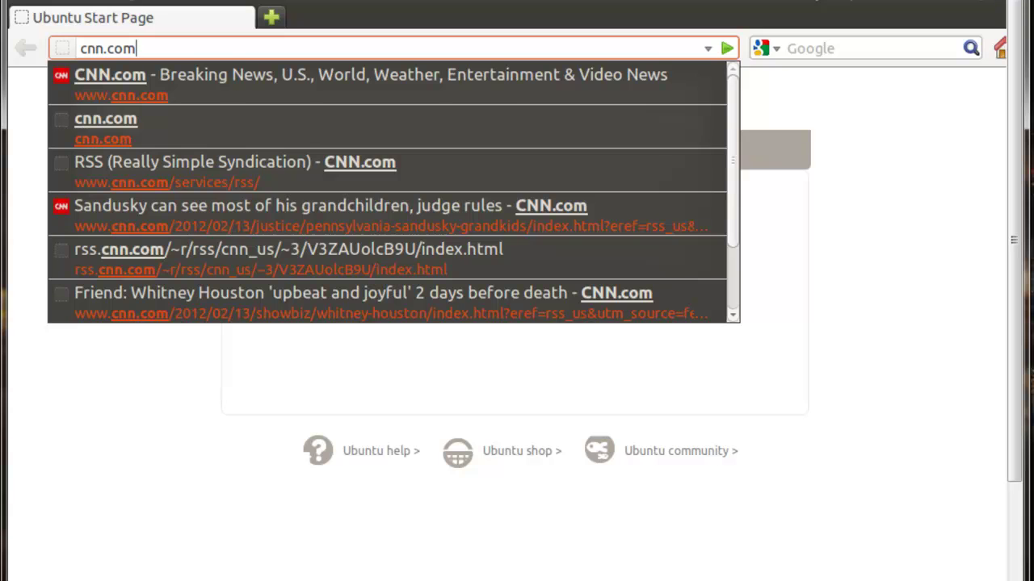
pyautogui.press('Return')
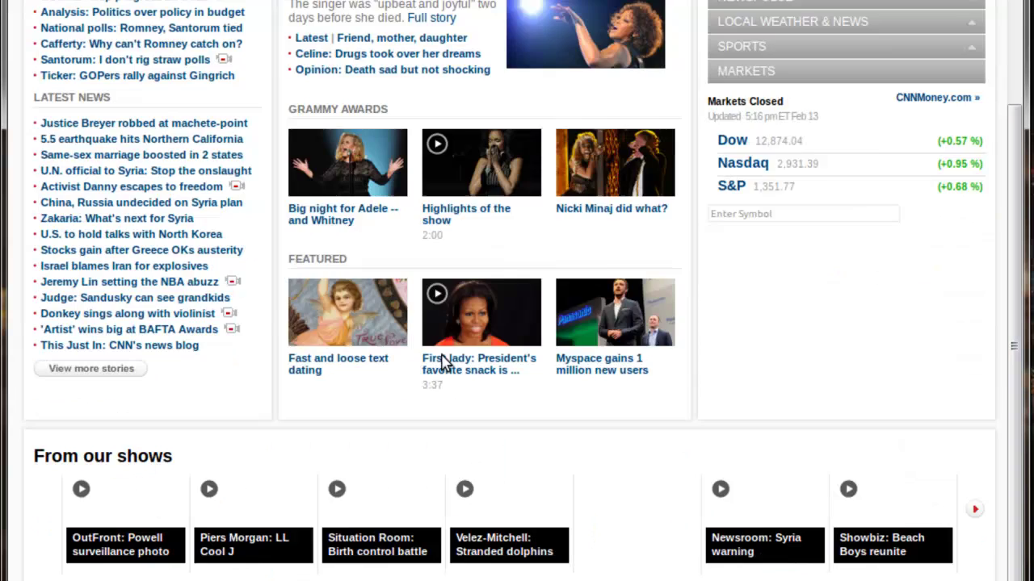
# Step: Open the CNN site's RSS page from the page footer and find its table of feed URLs
pyautogui.scroll(-20, 443, 363)
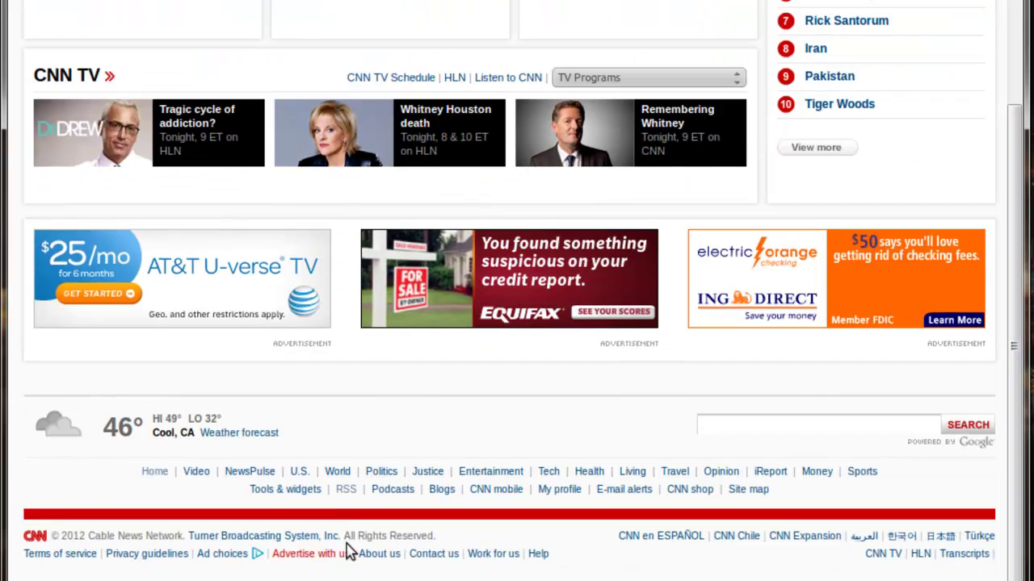
pyautogui.click(341, 489)
pyautogui.scroll(-5, 351, 219)
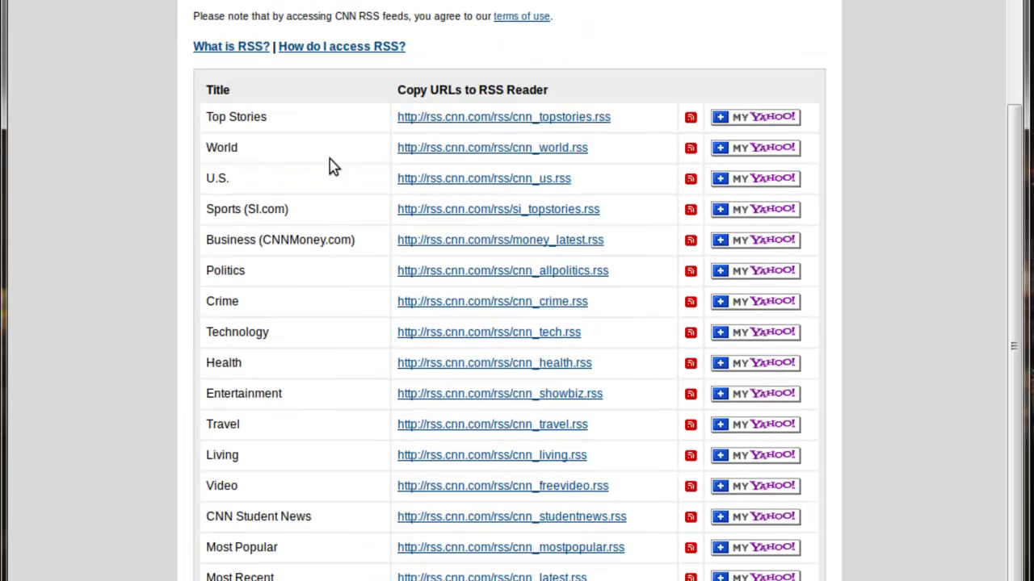
pyautogui.scroll(2, 334, 167)
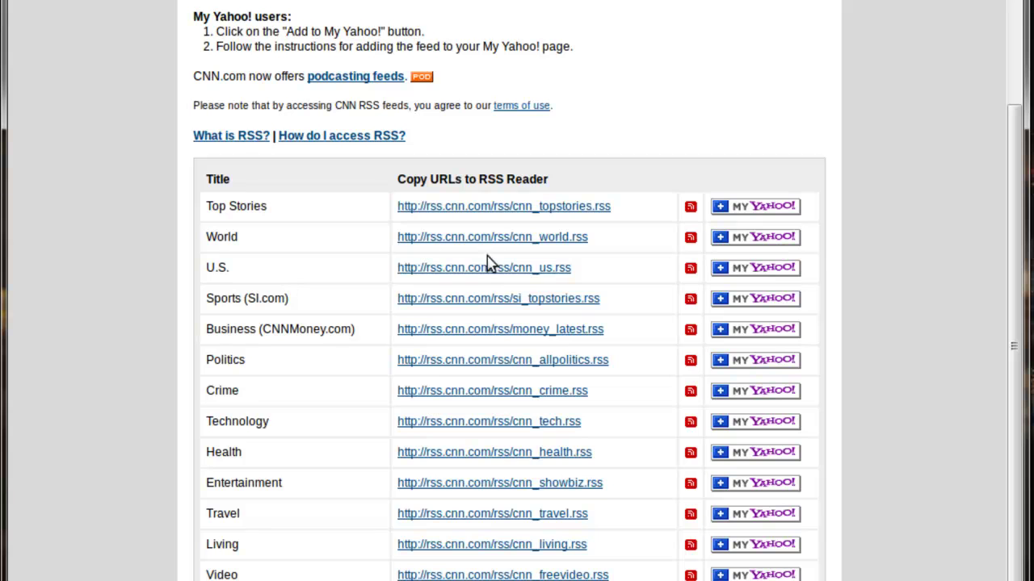
pyautogui.moveTo(613, 242); pyautogui.dragTo(571, 238)
pyautogui.tripleClick(611, 248)
pyautogui.scroll(5, 799, 115)
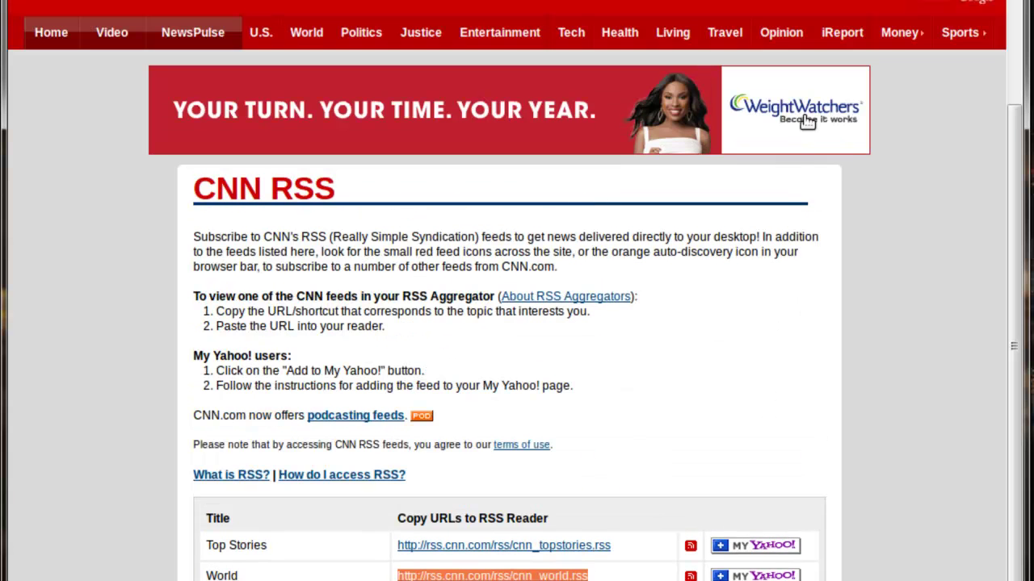
pyautogui.scroll(5, 1008, 169)
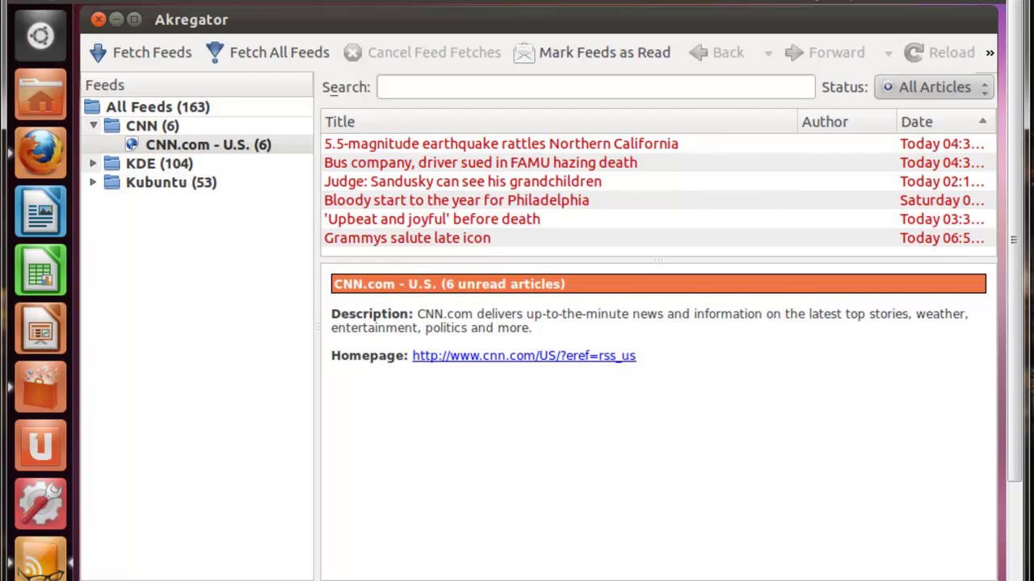
pyautogui.rightClick(135, 127)
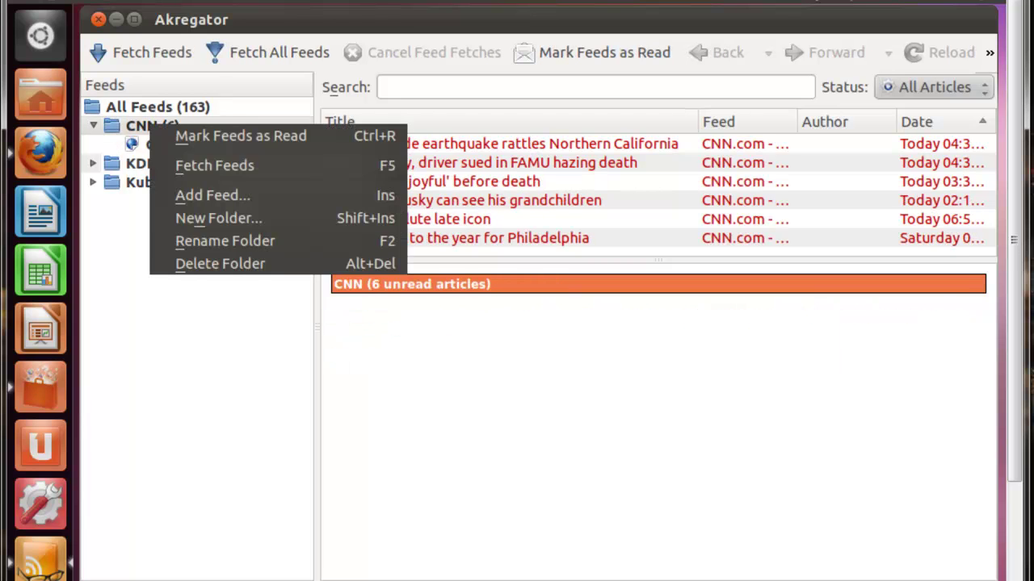
pyautogui.click(115, 111)
pyautogui.click(130, 107)
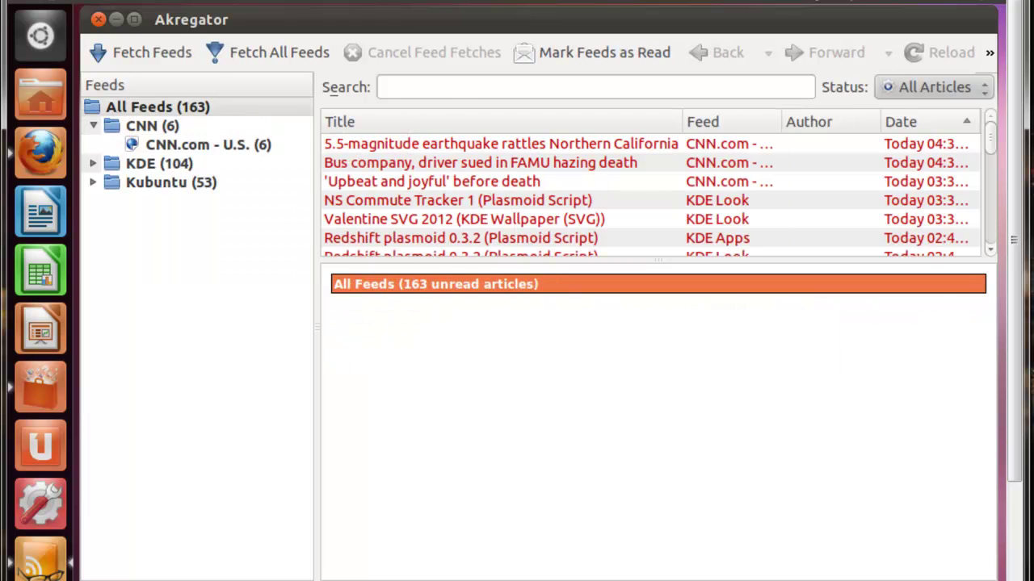
pyautogui.rightClick(127, 106)
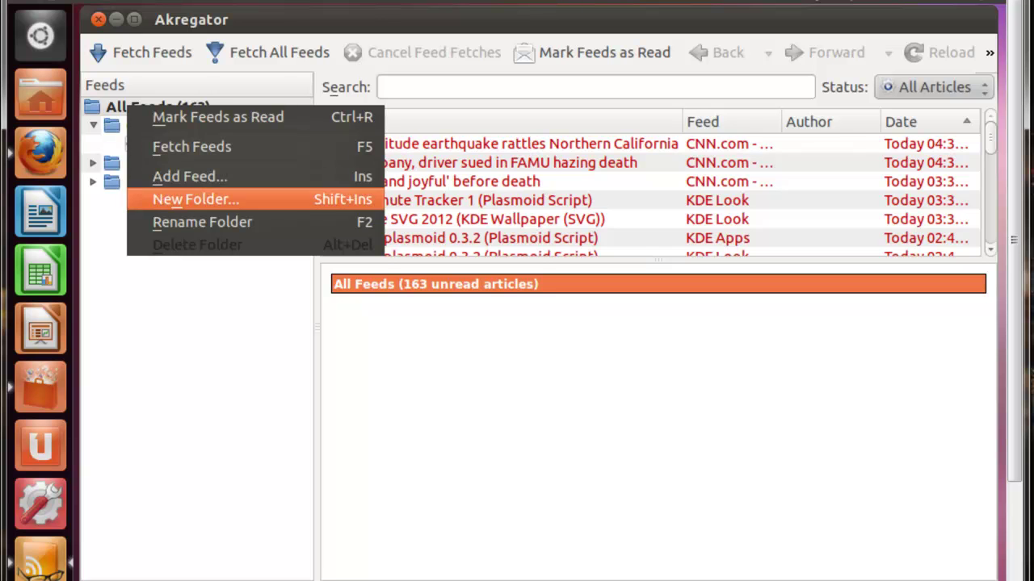
pyautogui.click(240, 350)
pyautogui.click(129, 130)
pyautogui.rightClick(131, 134)
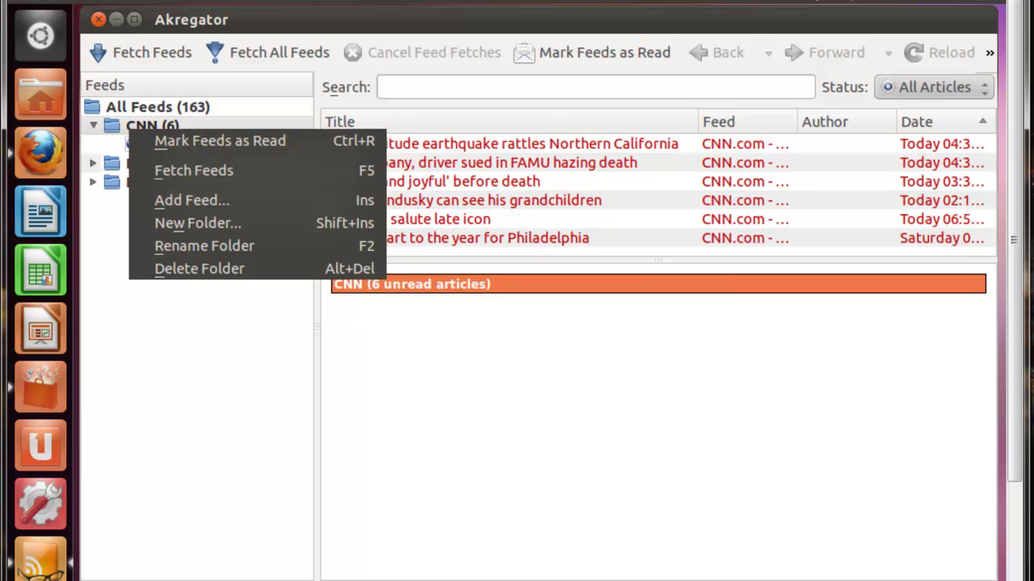
pyautogui.click(191, 199)
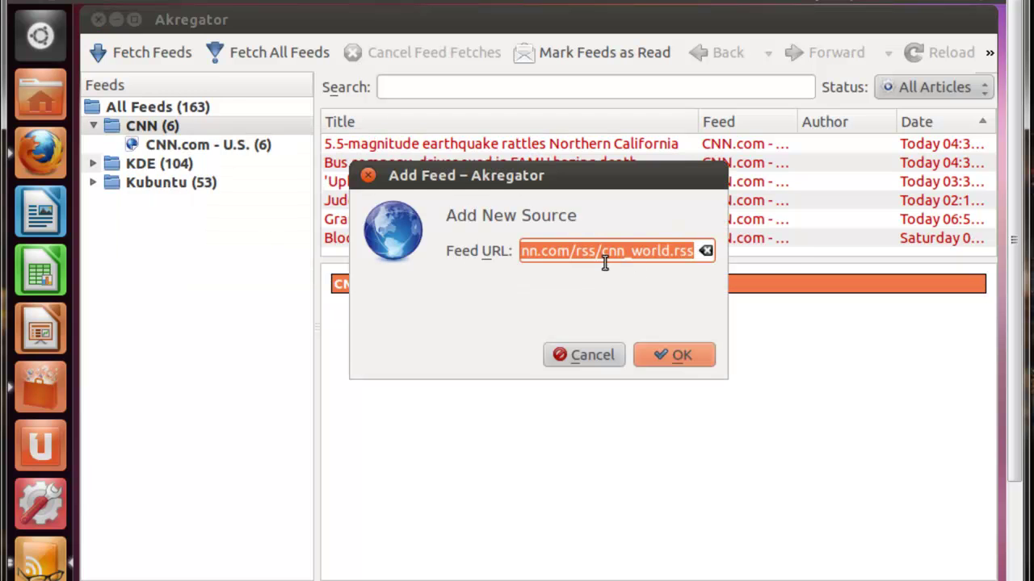
pyautogui.click(690, 355)
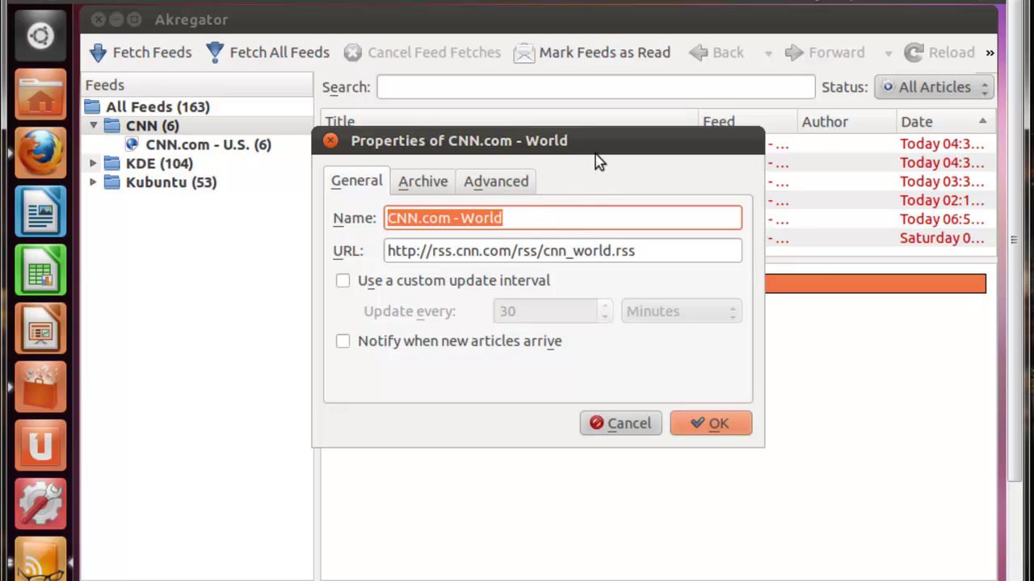
# Step: Try out the custom update interval and its time units for the CNN.com - World feed, and switch it off again
pyautogui.moveTo(597, 157); pyautogui.dragTo(620, 171)
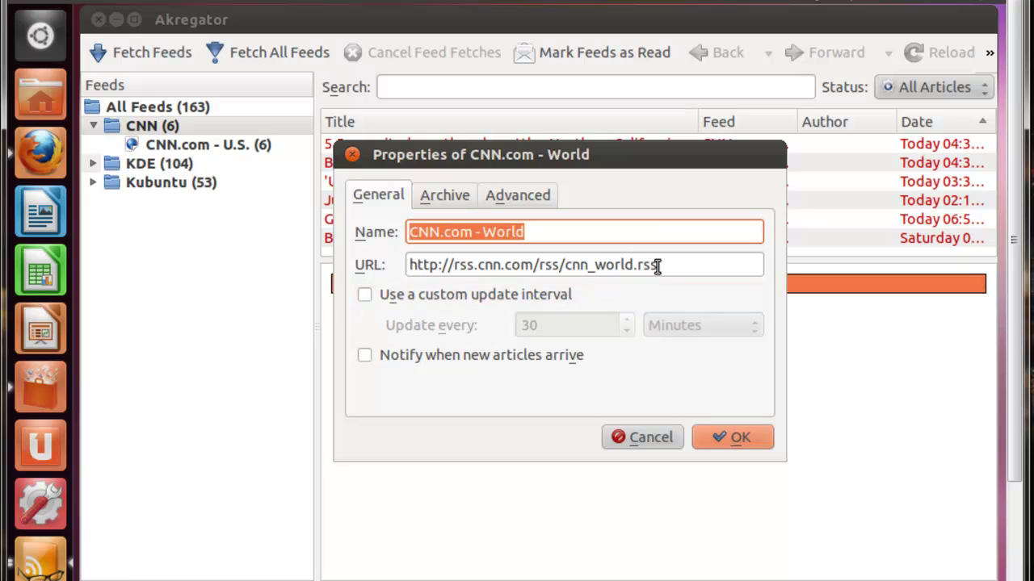
pyautogui.click(365, 296)
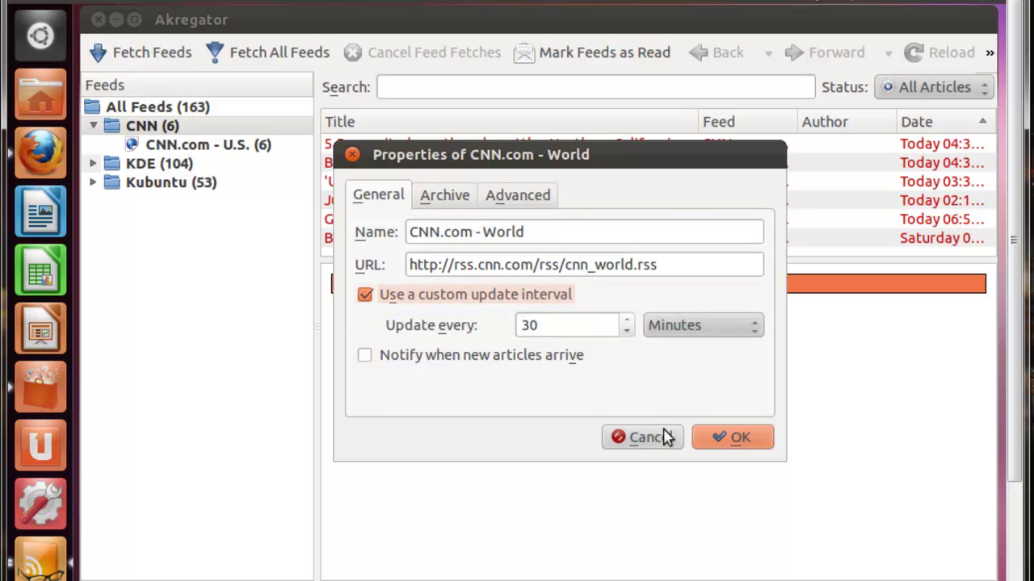
pyautogui.click(746, 331)
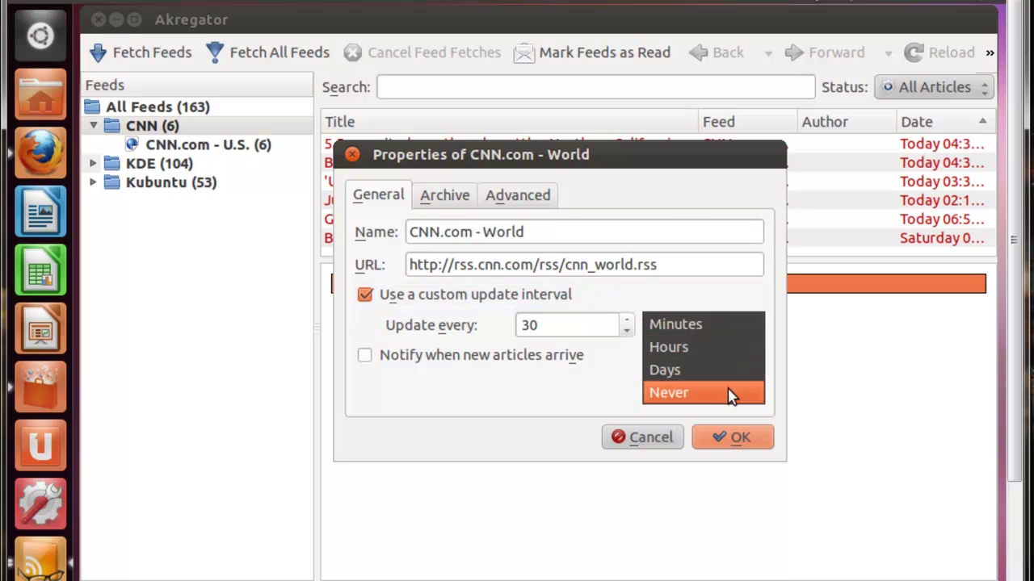
pyautogui.click(740, 323)
pyautogui.moveTo(586, 326); pyautogui.dragTo(359, 353)
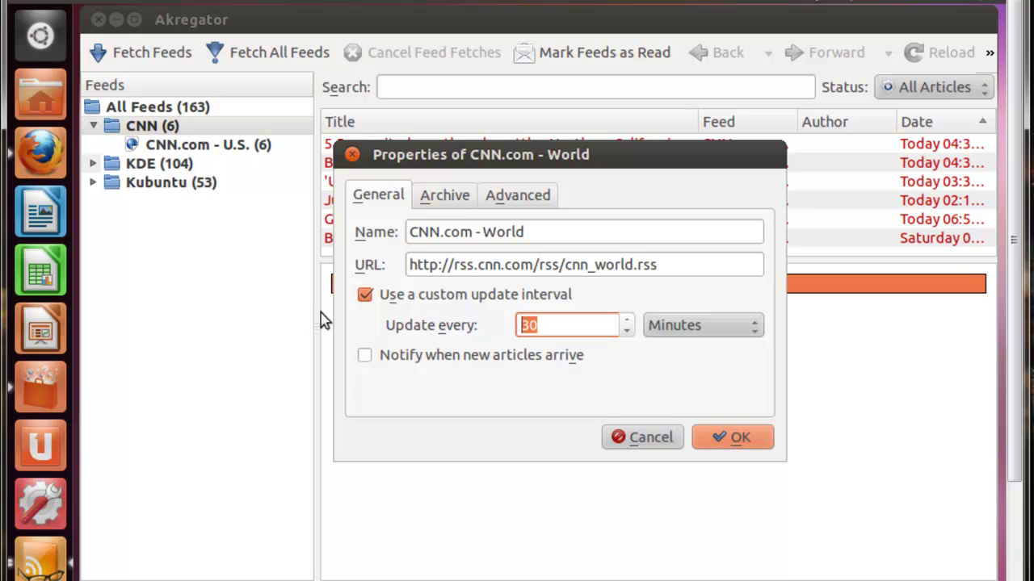
pyautogui.click(365, 296)
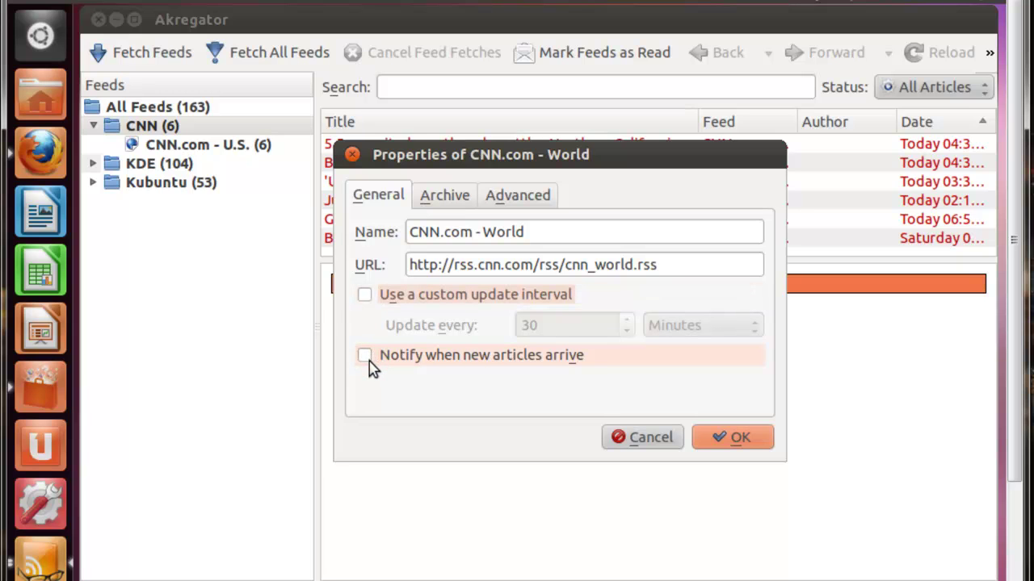
# Step: Try the feed's archive options for limiting, deleting and disabling archiving, and return to the default settings
pyautogui.click(424, 201)
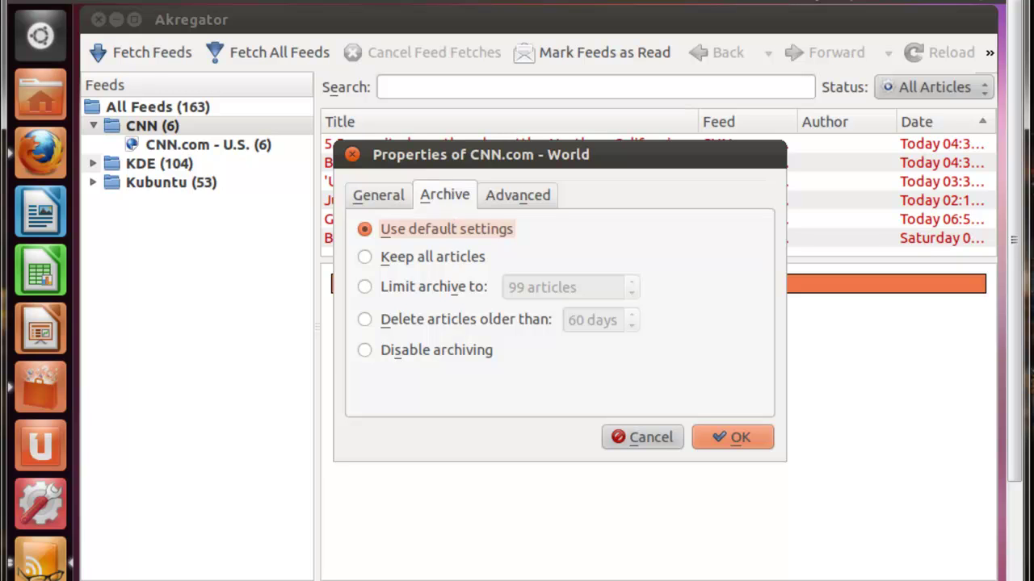
pyautogui.click(450, 266)
pyautogui.click(452, 287)
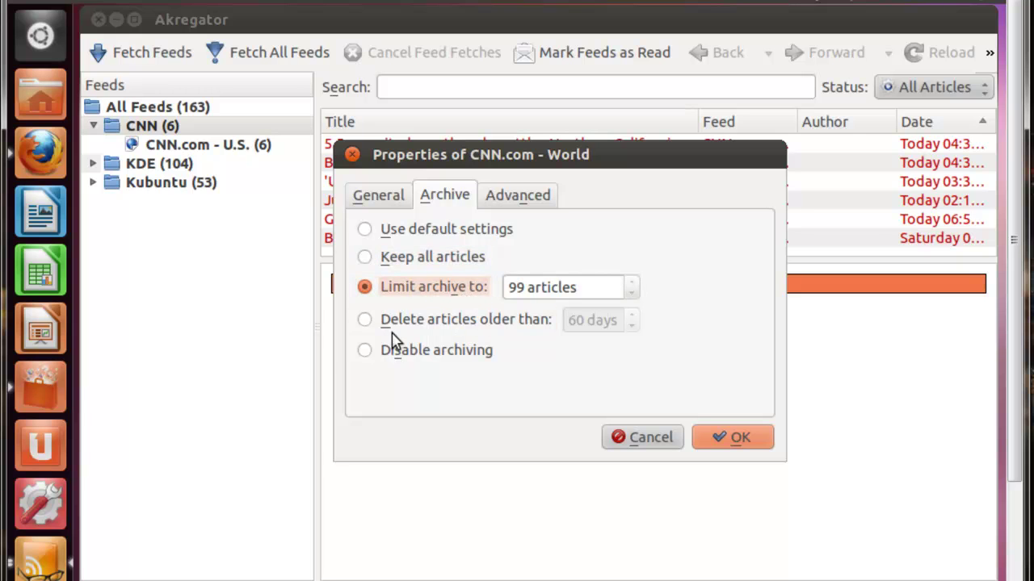
pyautogui.click(466, 319)
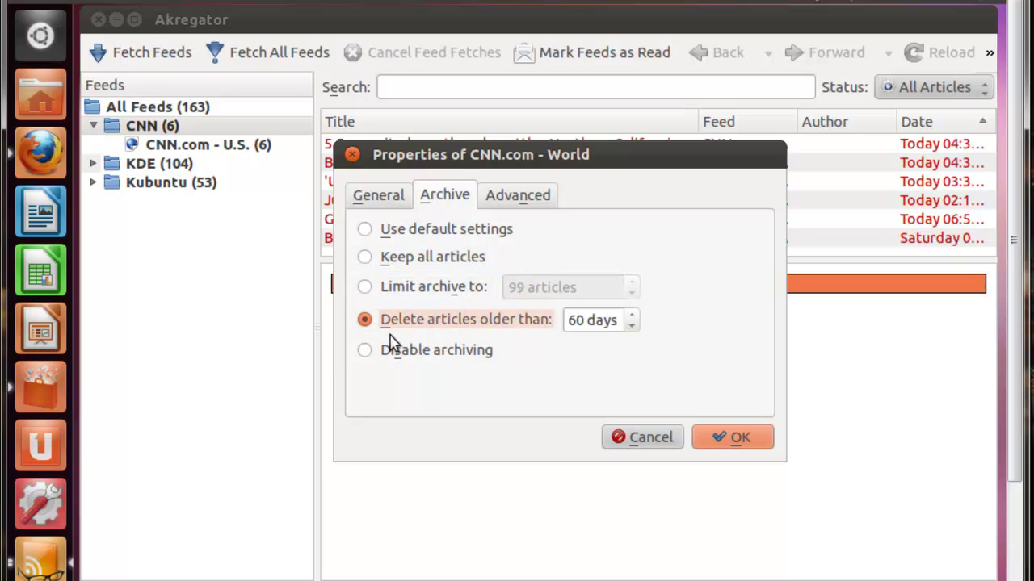
pyautogui.click(422, 354)
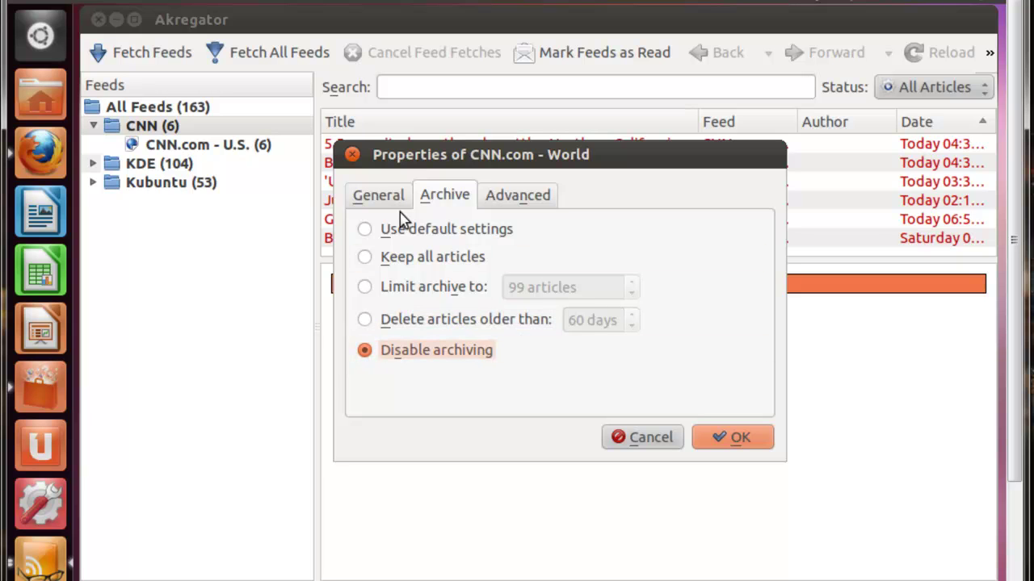
pyautogui.click(404, 233)
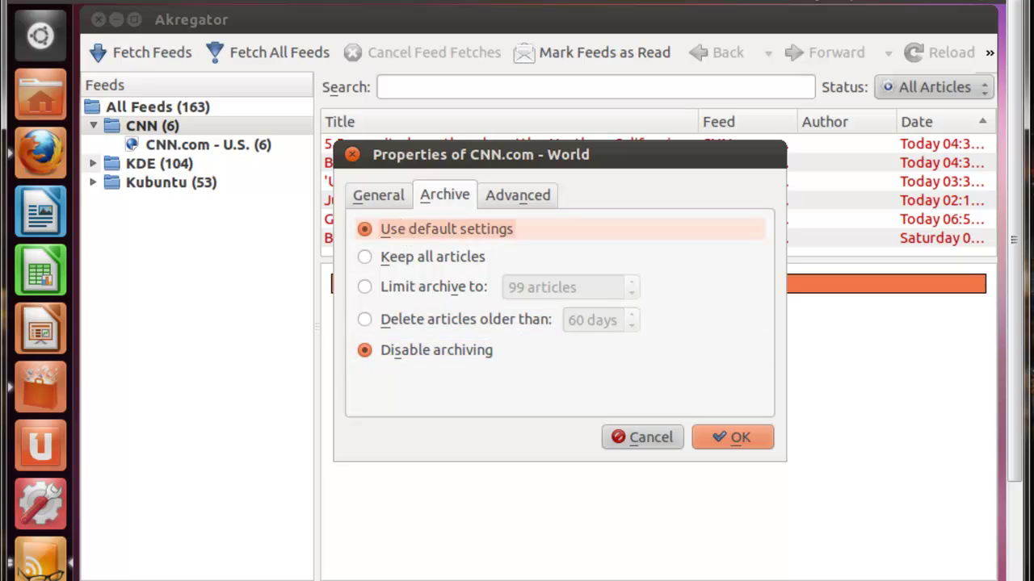
# Step: Save the CNN.com - World feed with full website loading enabled for reading articles, and select it in the CNN folder
pyautogui.click(545, 202)
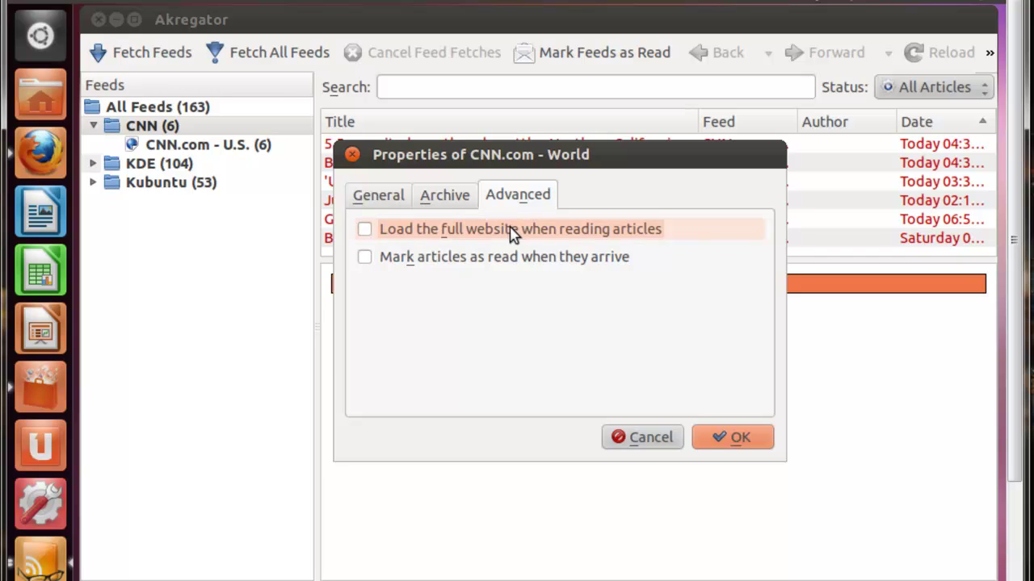
pyautogui.click(639, 237)
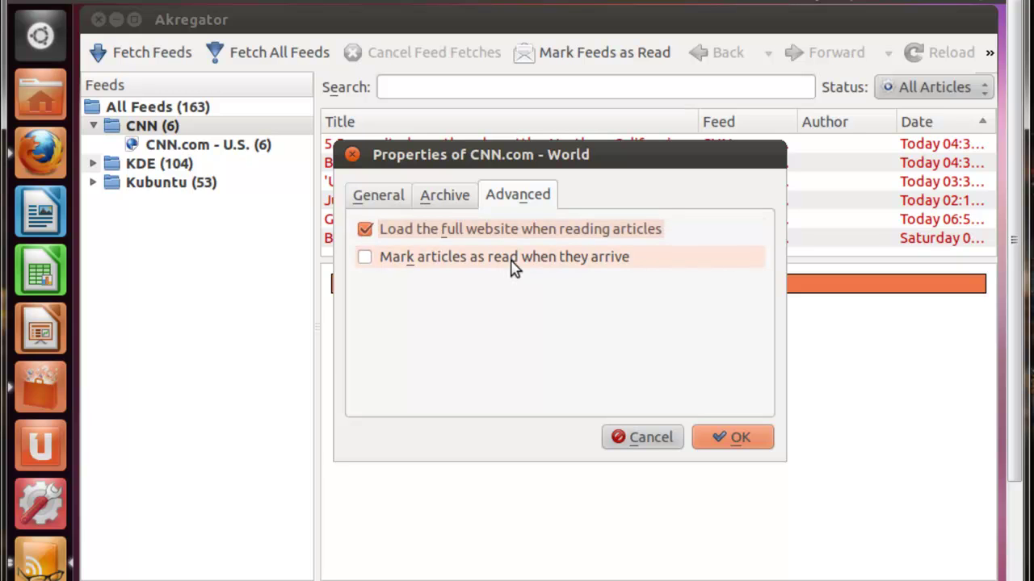
pyautogui.click(371, 202)
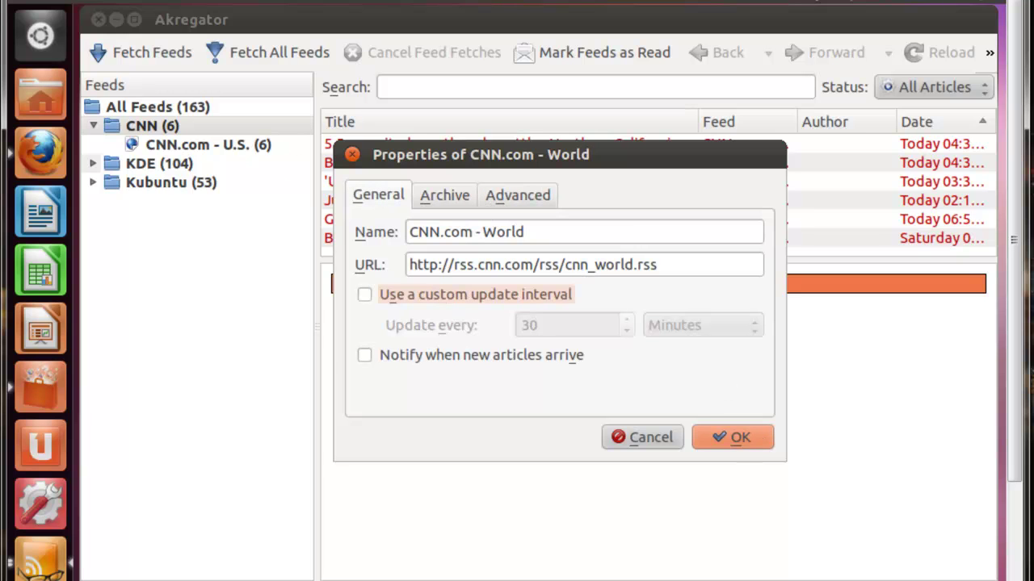
pyautogui.click(743, 441)
pyautogui.click(230, 148)
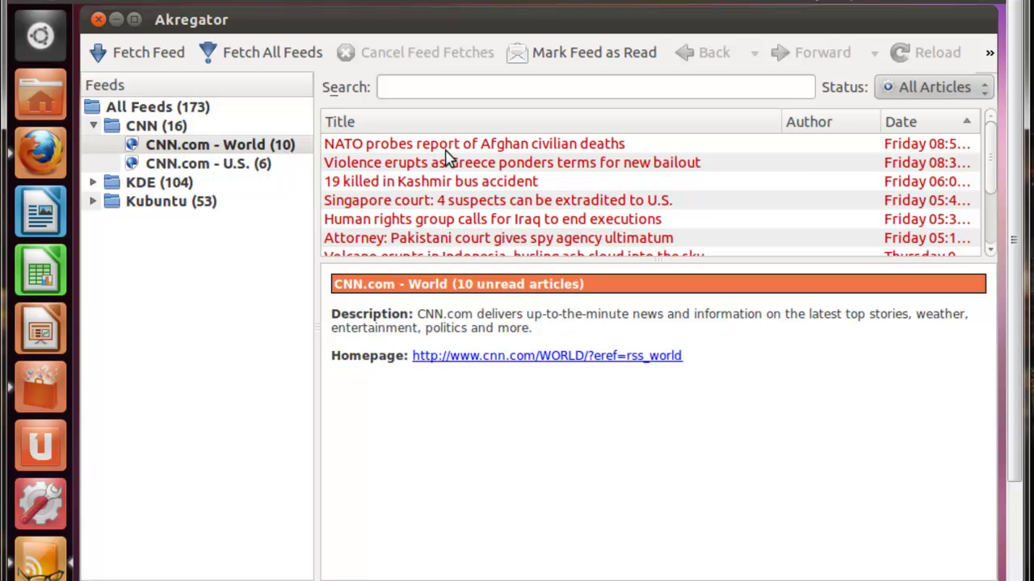
# Step: Browse the article headlines of the CNN.com - World feed and compare them with the CNN.com - U.S. feed
pyautogui.scroll(-2, 604, 156)
pyautogui.scroll(1, 650, 190)
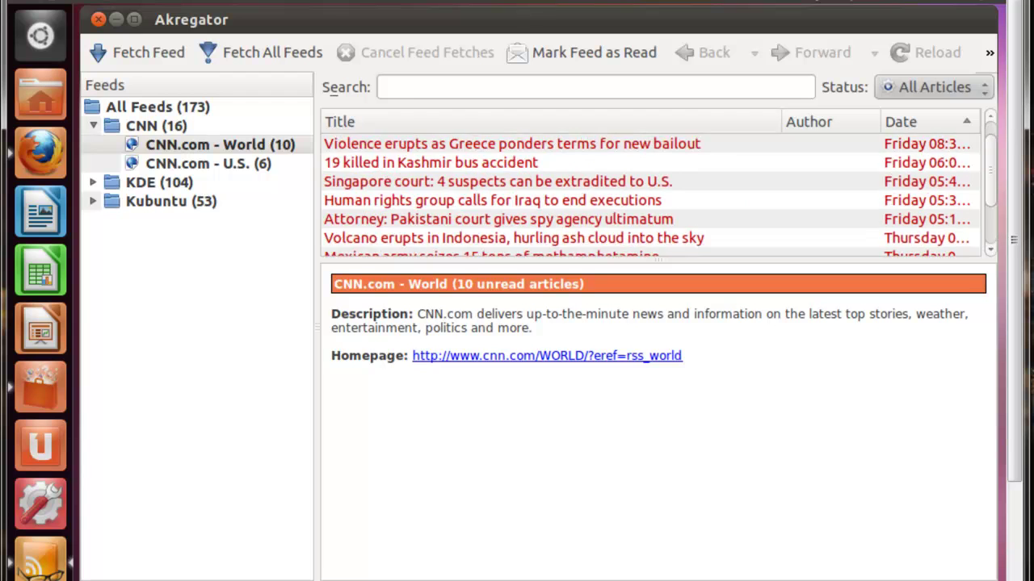
pyautogui.scroll(-1, 650, 190)
pyautogui.scroll(1, 650, 190)
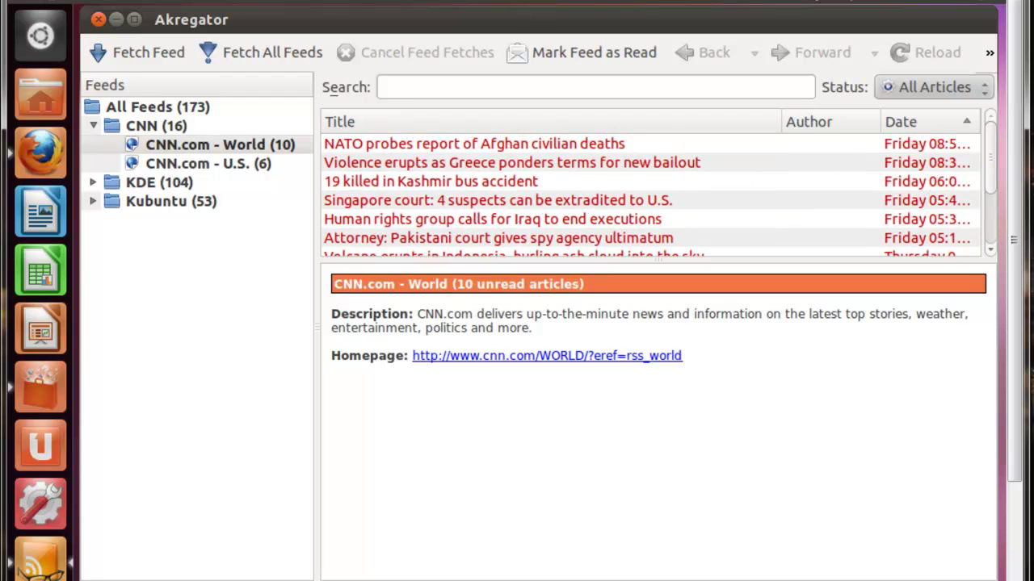
pyautogui.click(243, 164)
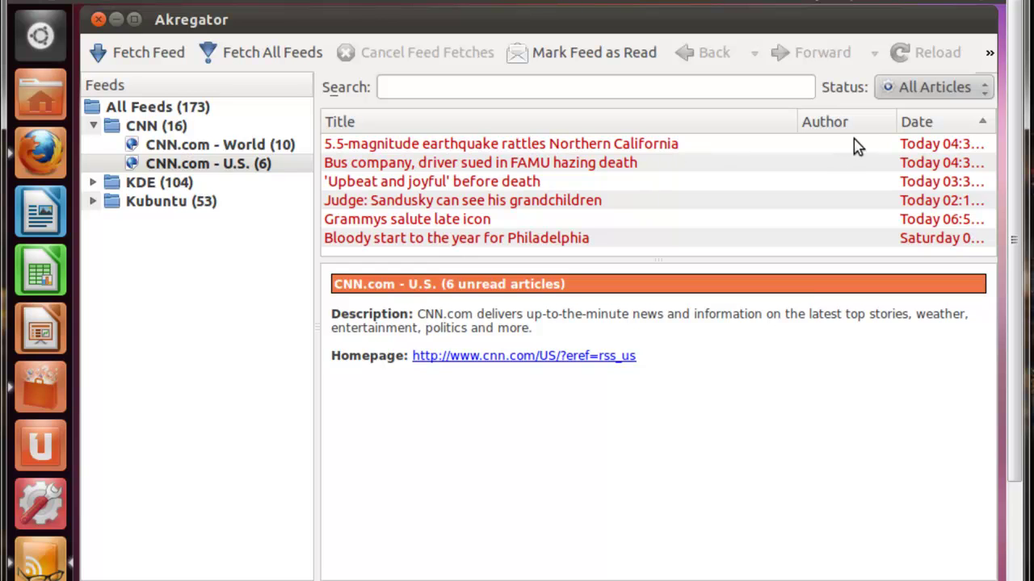
pyautogui.click(231, 149)
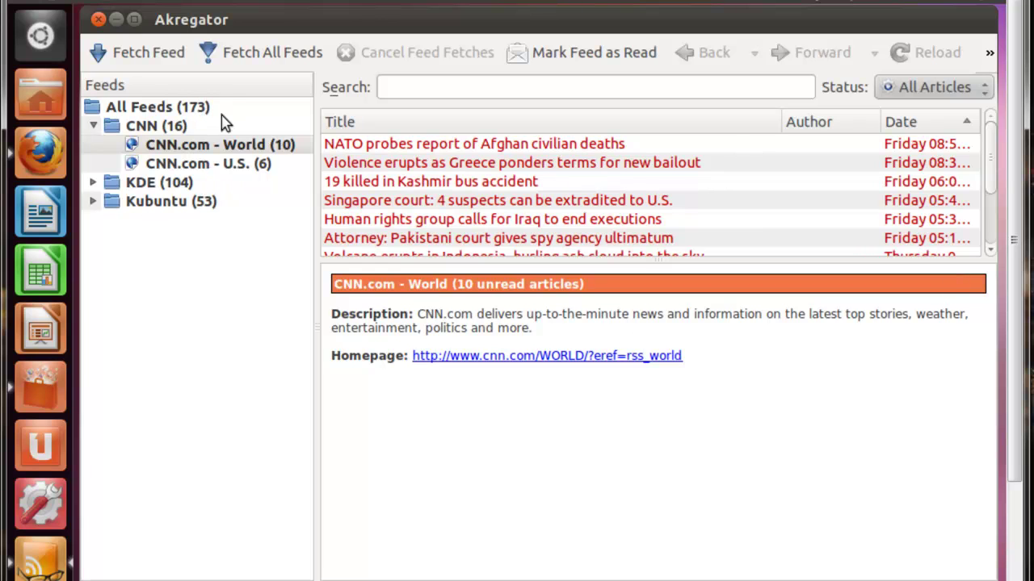
# Step: Open the article "NATO probes report of Afghan civilian deaths" in the article viewer and look through its web page
pyautogui.click(499, 147)
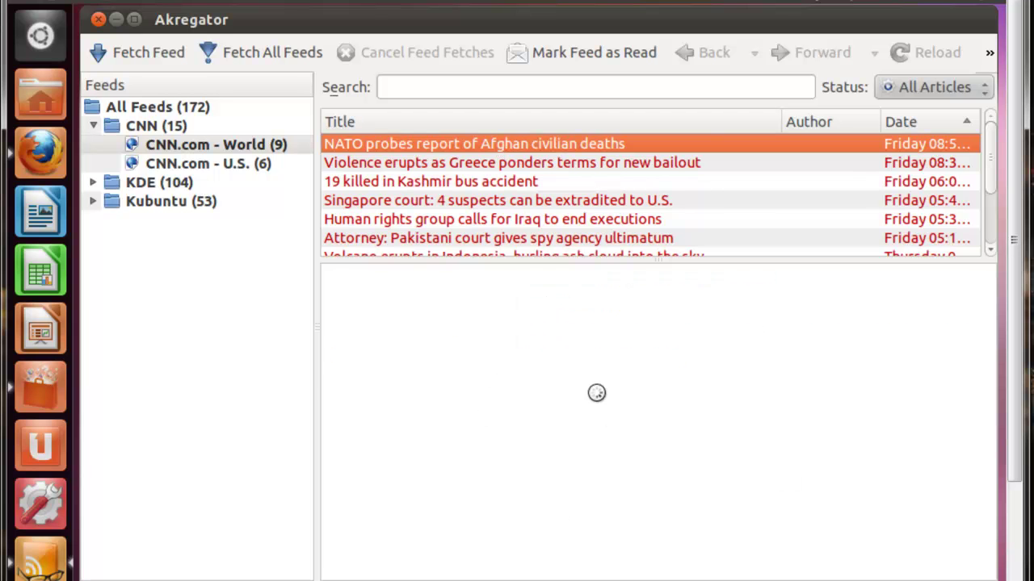
pyautogui.scroll(-10, 657, 428)
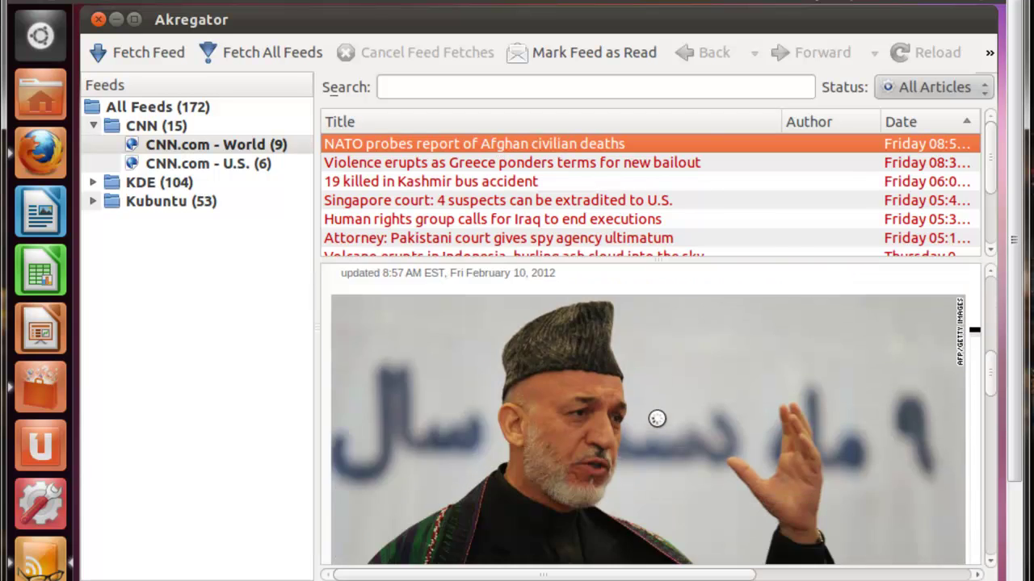
pyautogui.scroll(-1, 657, 417)
pyautogui.scroll(10, 657, 417)
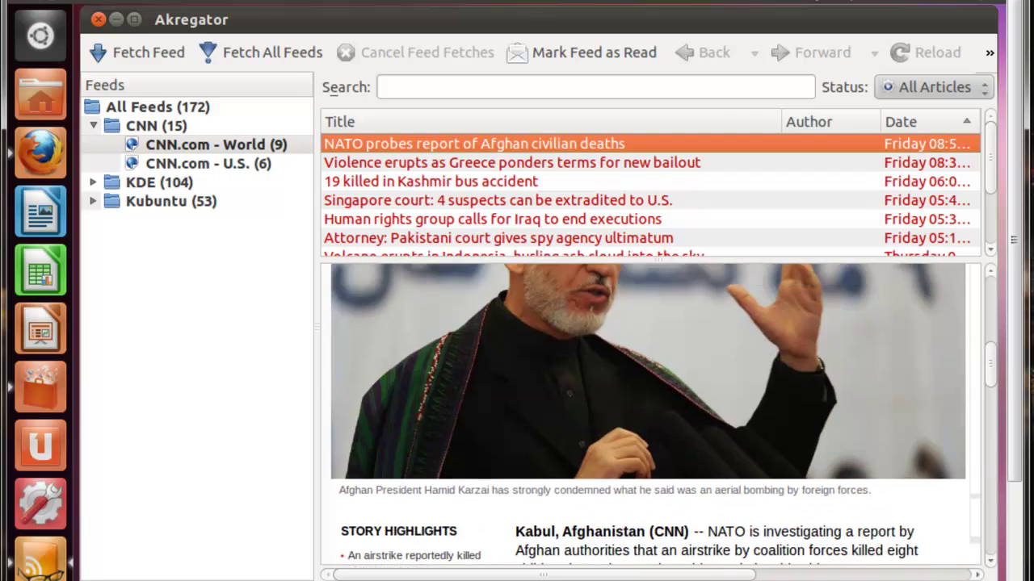
pyautogui.scroll(3, 576, 329)
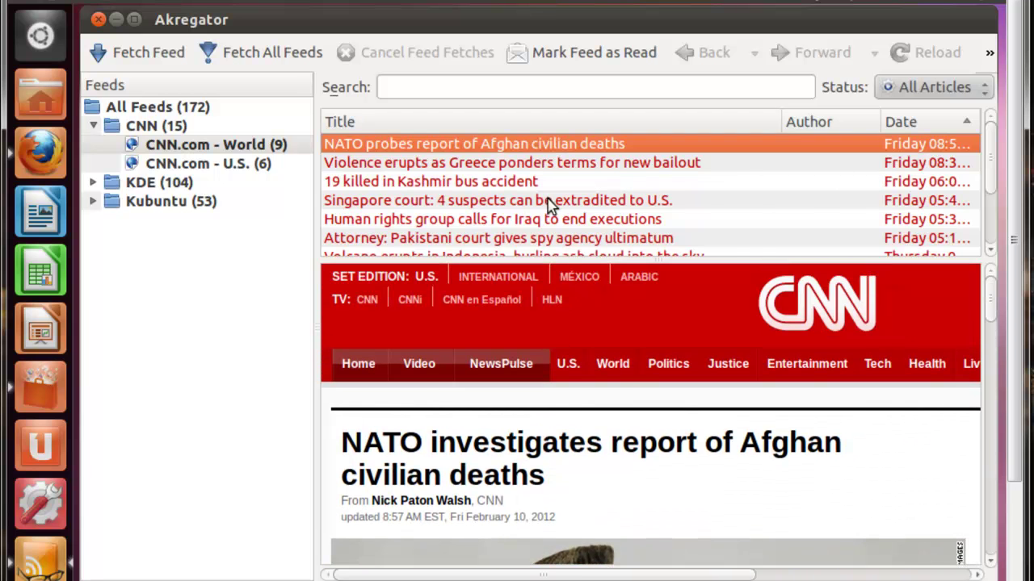
pyautogui.scroll(-5, 567, 363)
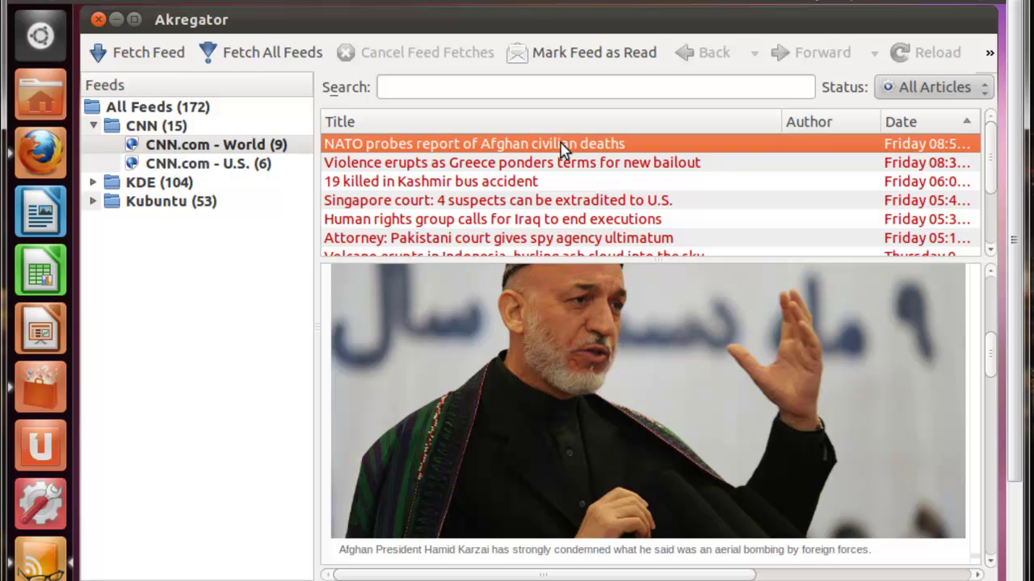
# Step: View the NATO article in the external web browser, return to Akregator and show the article about violence in Greece
pyautogui.doubleClick(563, 151)
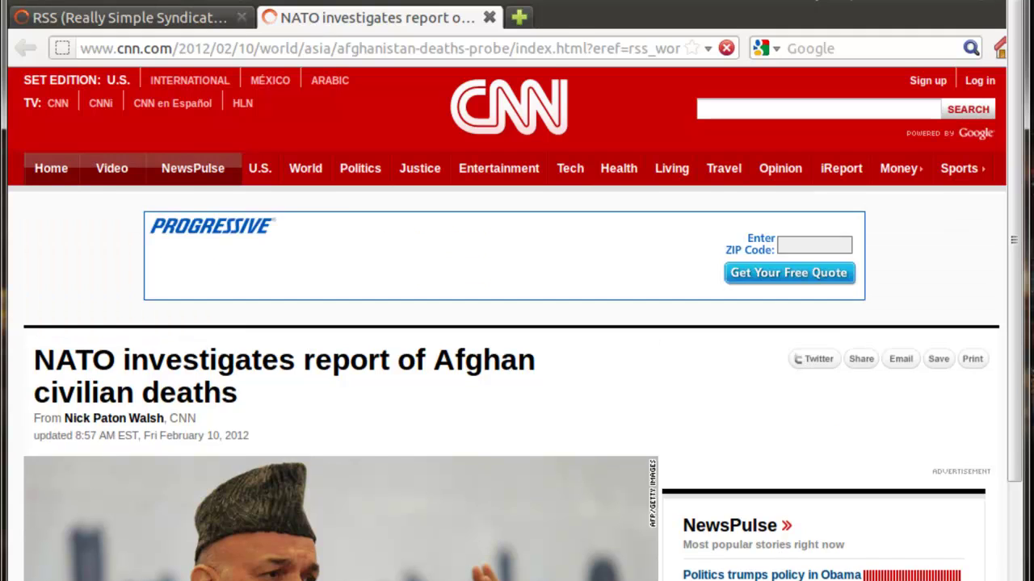
pyautogui.hotkey('alt', 'Tab')
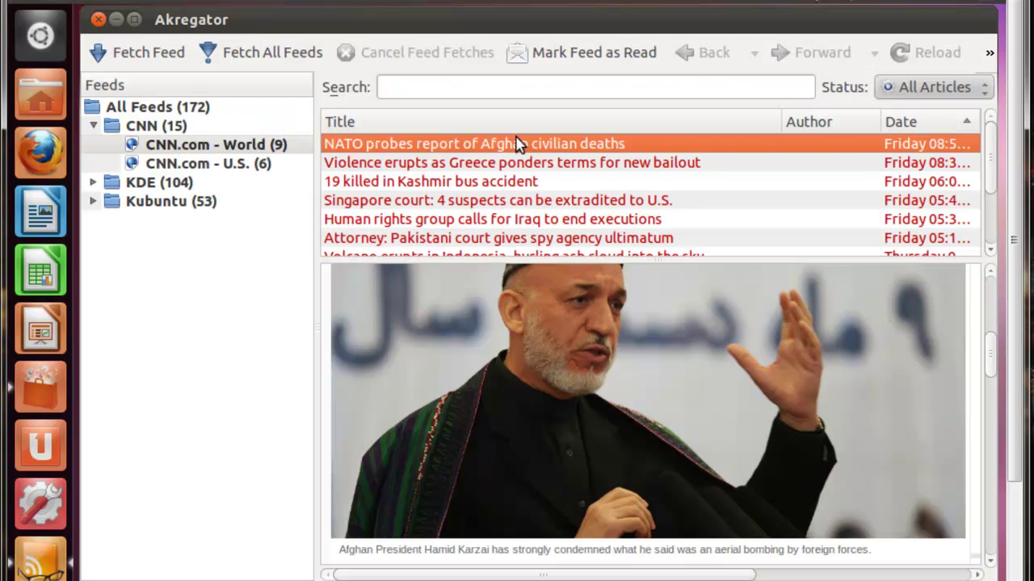
pyautogui.click(419, 163)
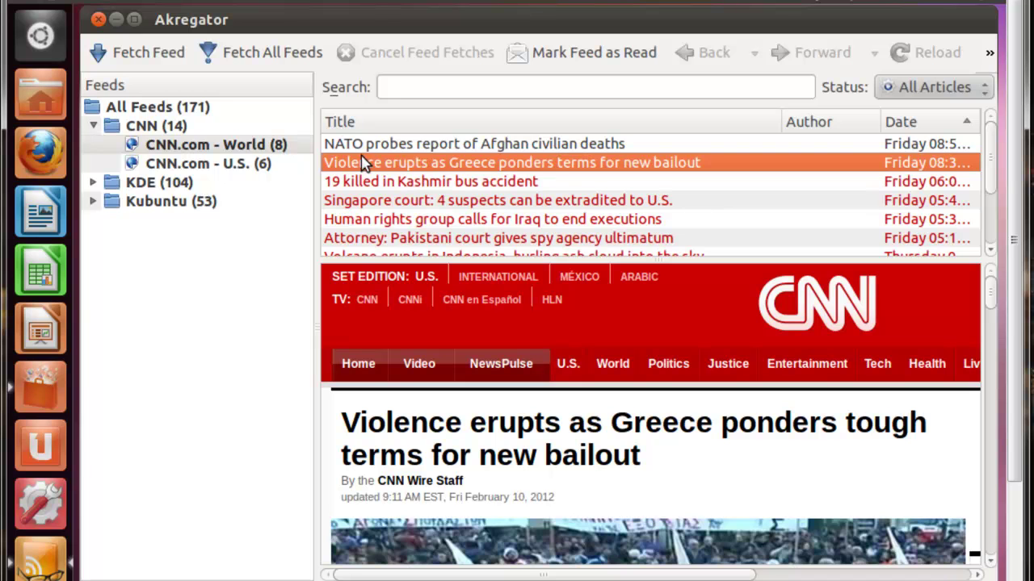
# Step: Mark the whole CNN.com - World feed as read and check its article list
pyautogui.click(230, 167)
pyautogui.click(262, 146)
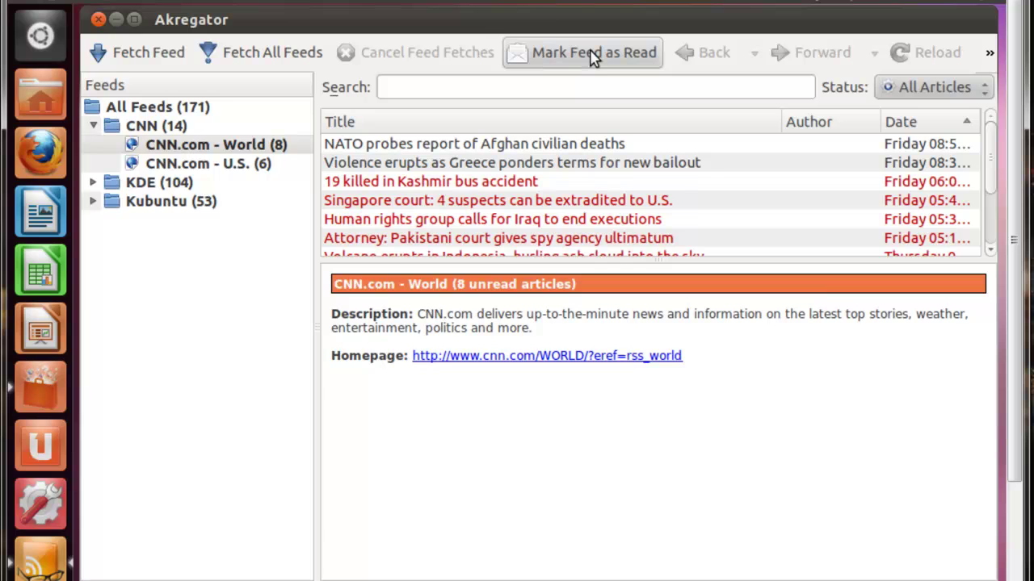
pyautogui.click(596, 67)
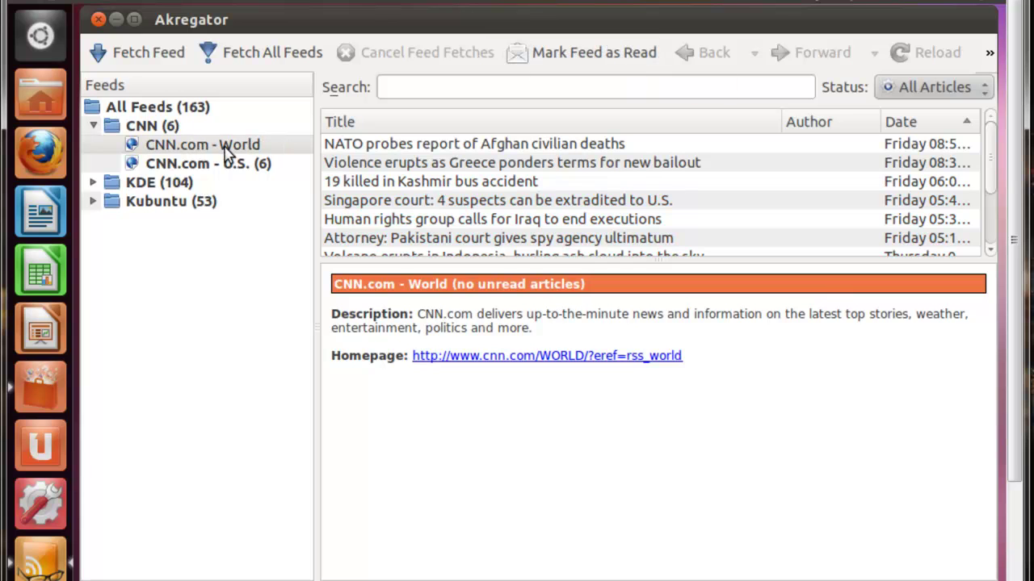
pyautogui.scroll(-2, 568, 173)
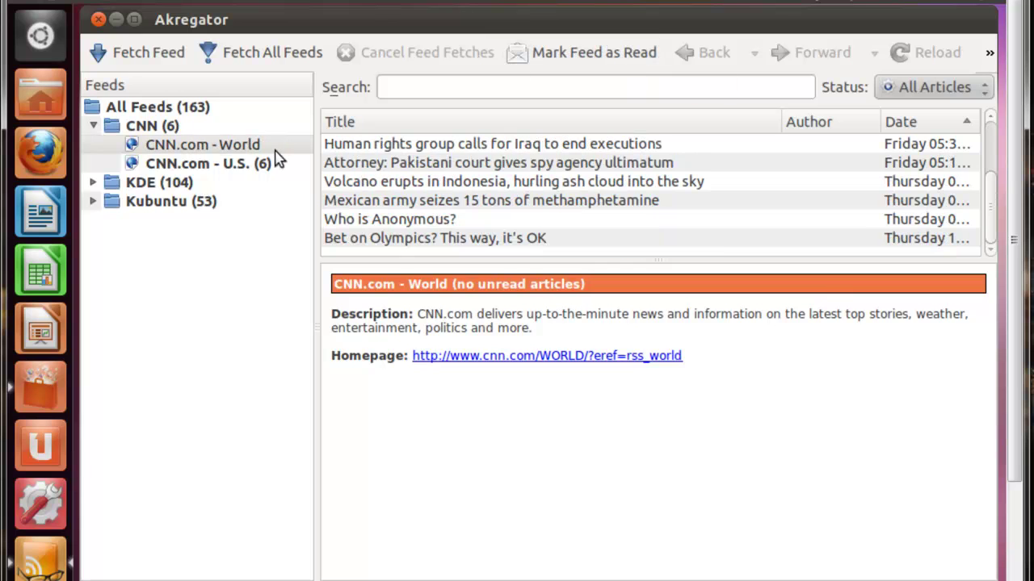
# Step: Mark the feeds in the CNN folder, the KDE folder and finally All Feeds as read
pyautogui.click(164, 127)
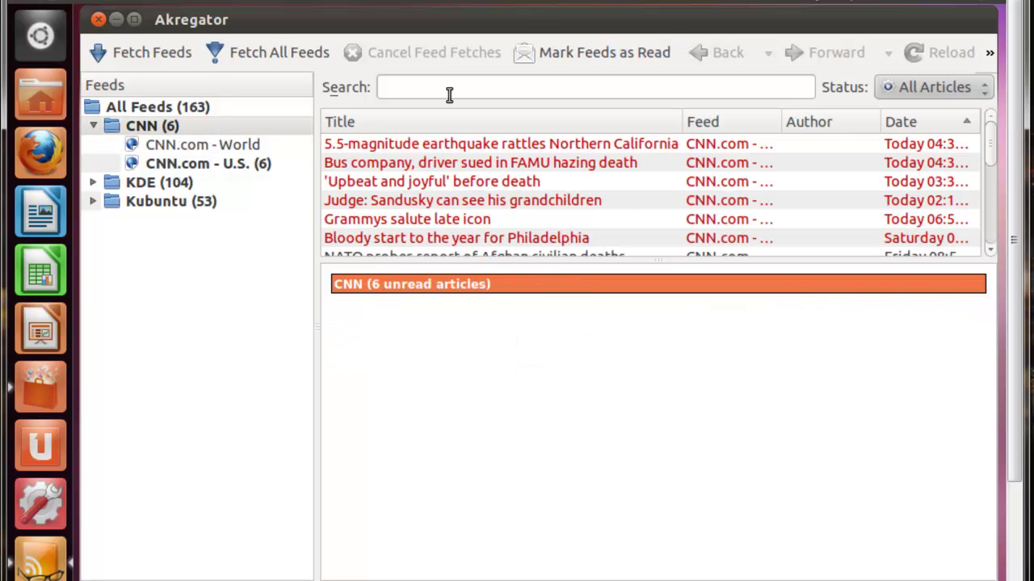
pyautogui.click(593, 58)
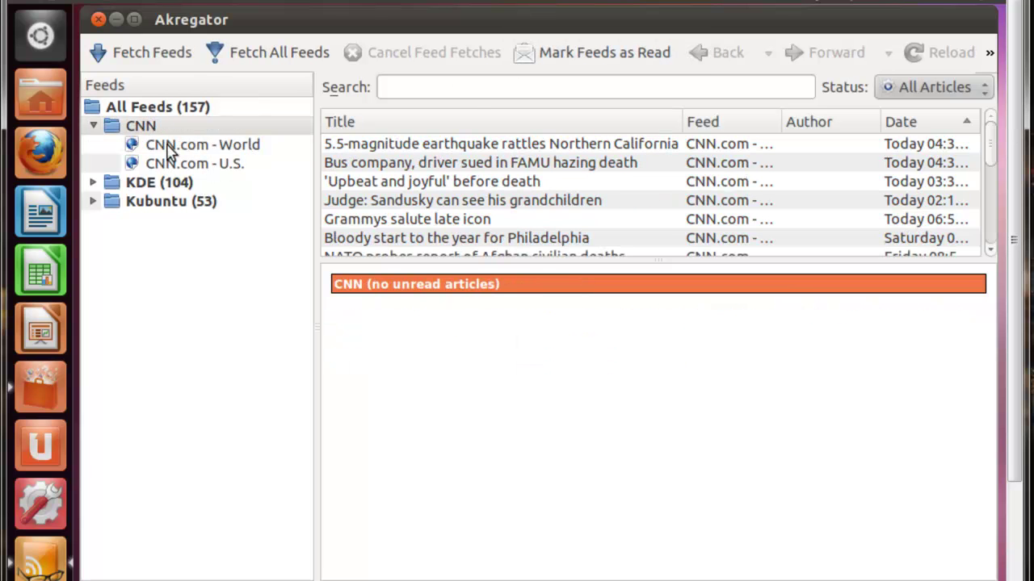
pyautogui.click(158, 184)
pyautogui.click(593, 56)
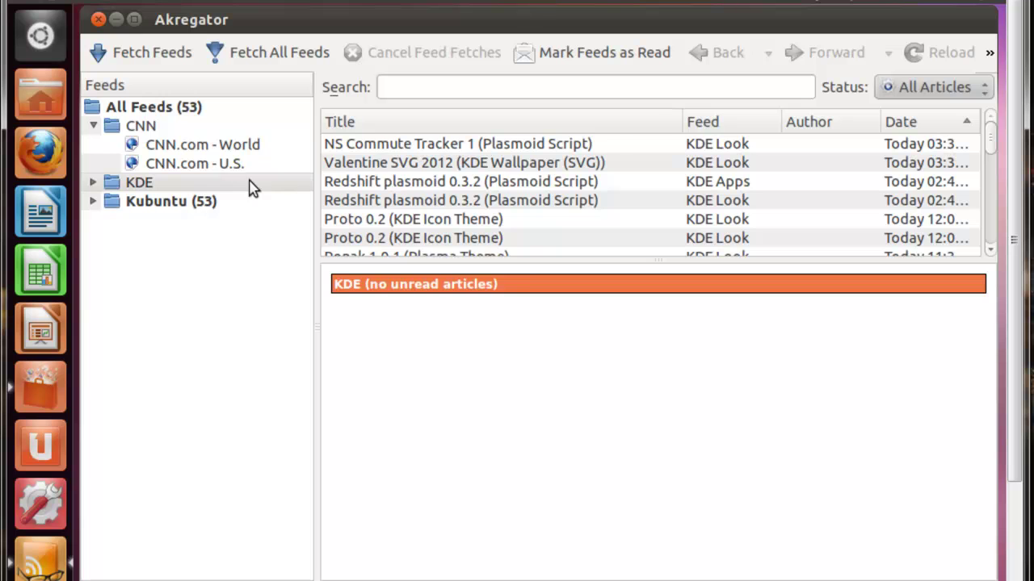
pyautogui.click(174, 106)
pyautogui.click(587, 57)
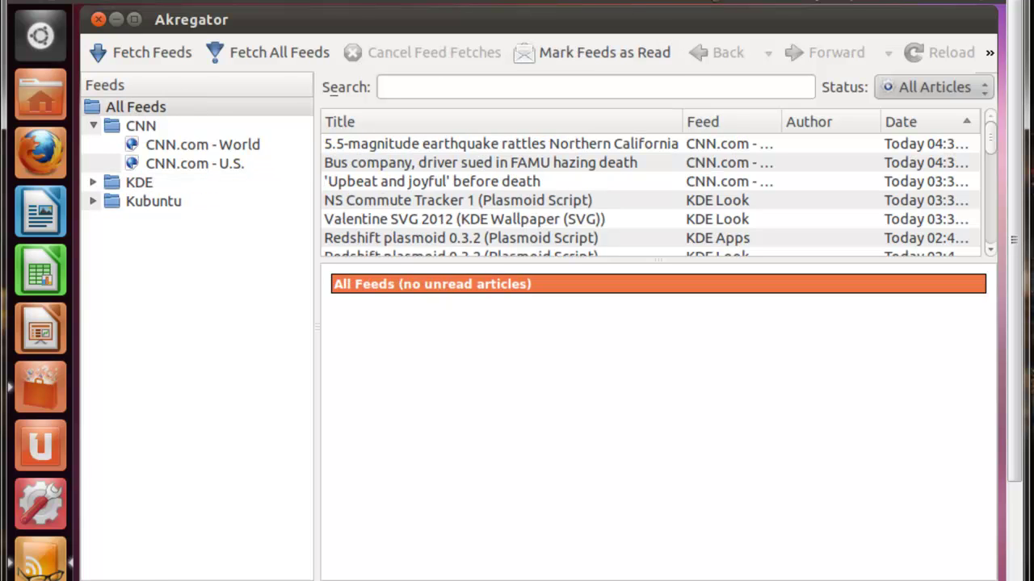
# Step: Collapse the CNN folder in the feed tree and select All Feeds
pyautogui.click(145, 126)
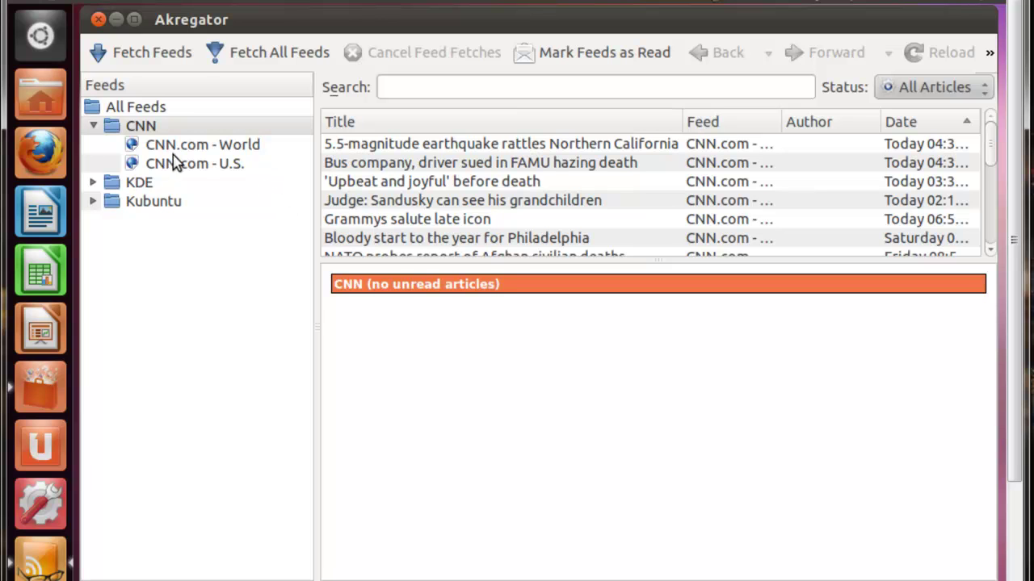
pyautogui.press('Left')
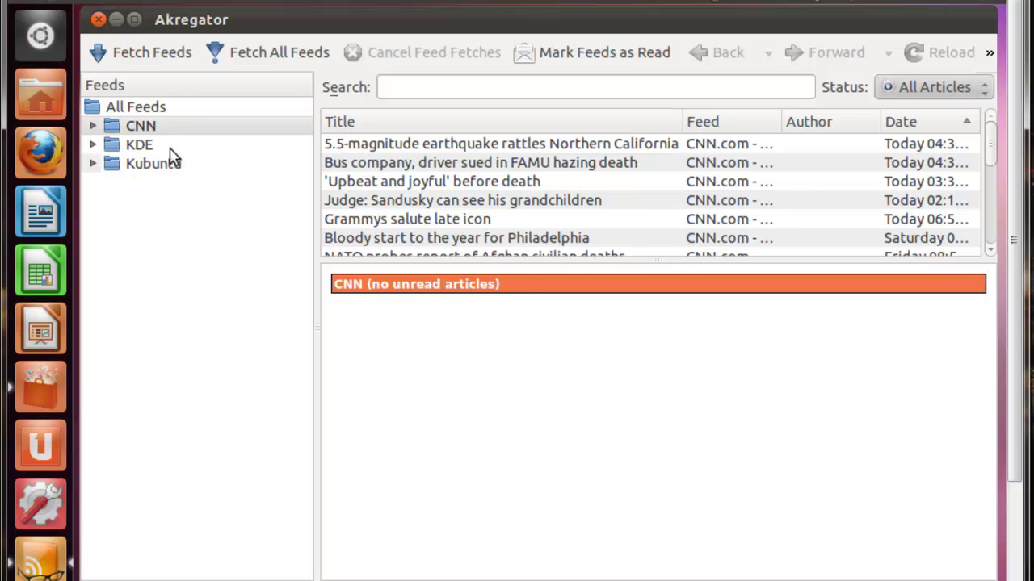
pyautogui.click(170, 107)
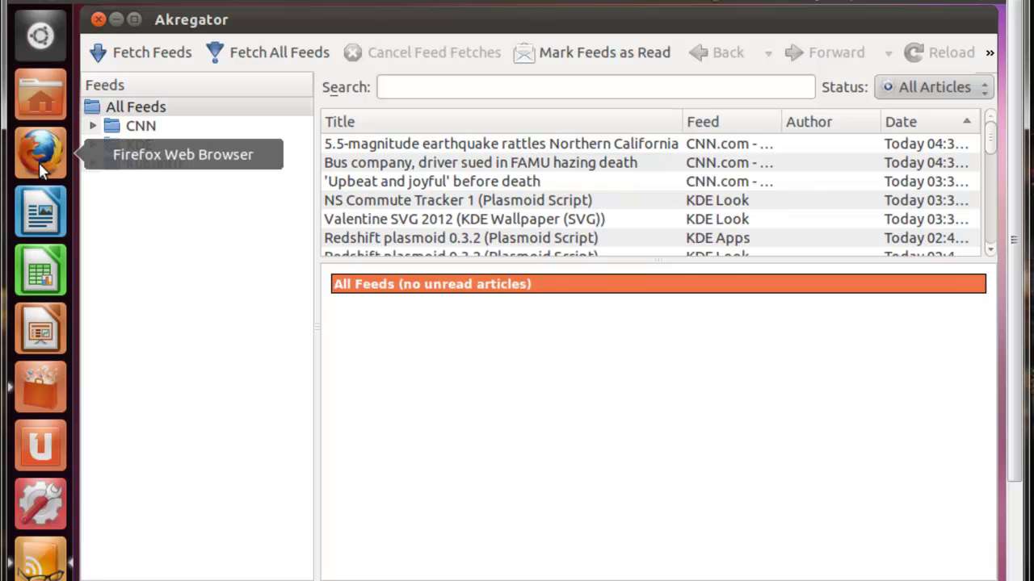
pyautogui.click(91, 2)
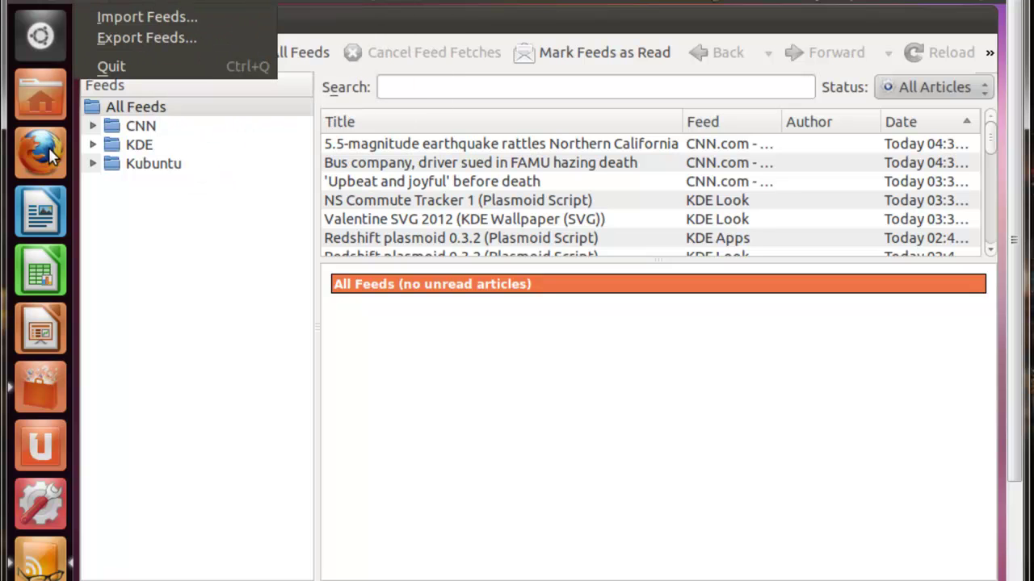
pyautogui.moveTo(128, 2)
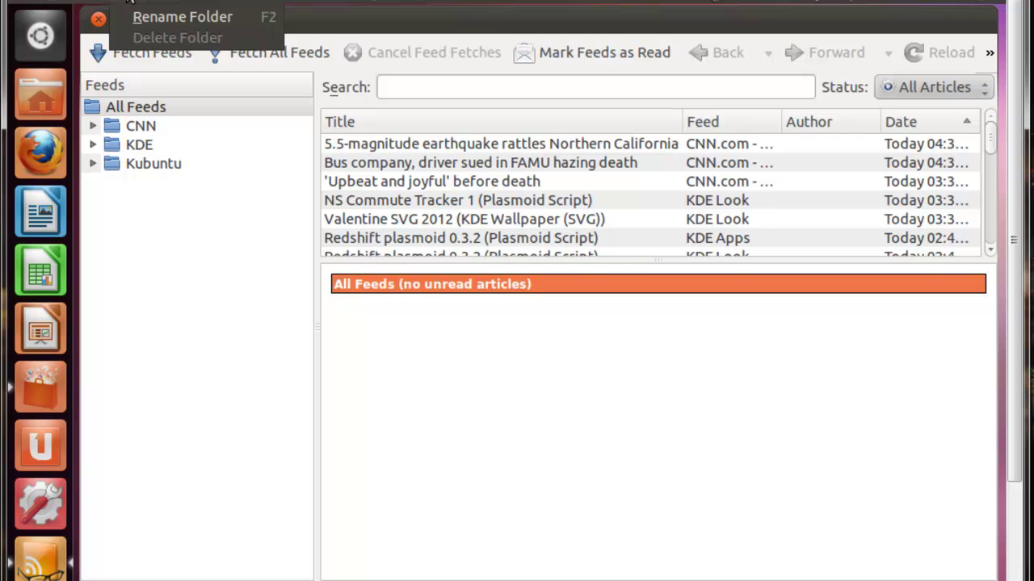
pyautogui.click(159, 276)
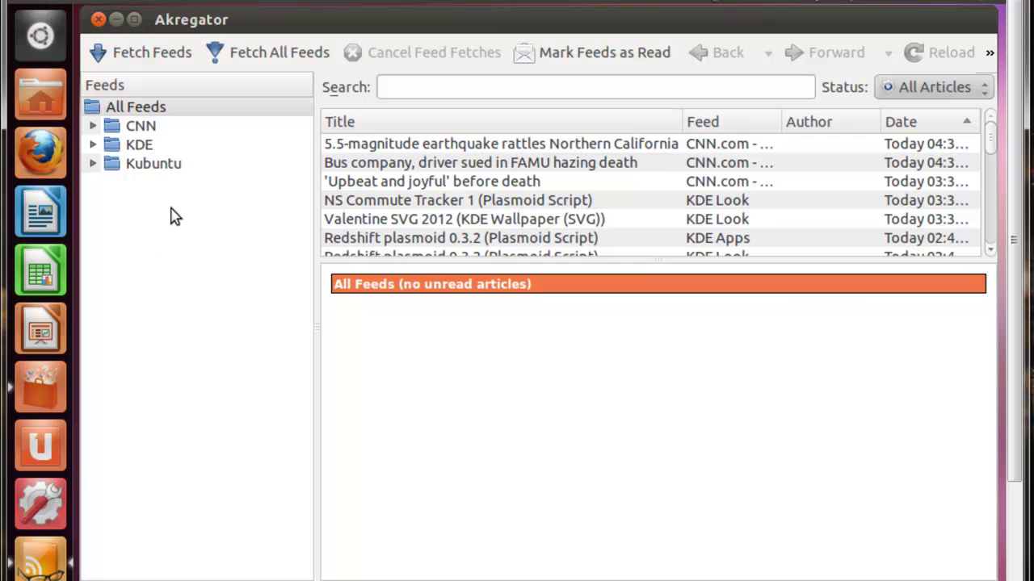
# Step: Expand the CNN folder and view its combined article list and that of the CNN.com - World feed
pyautogui.click(93, 126)
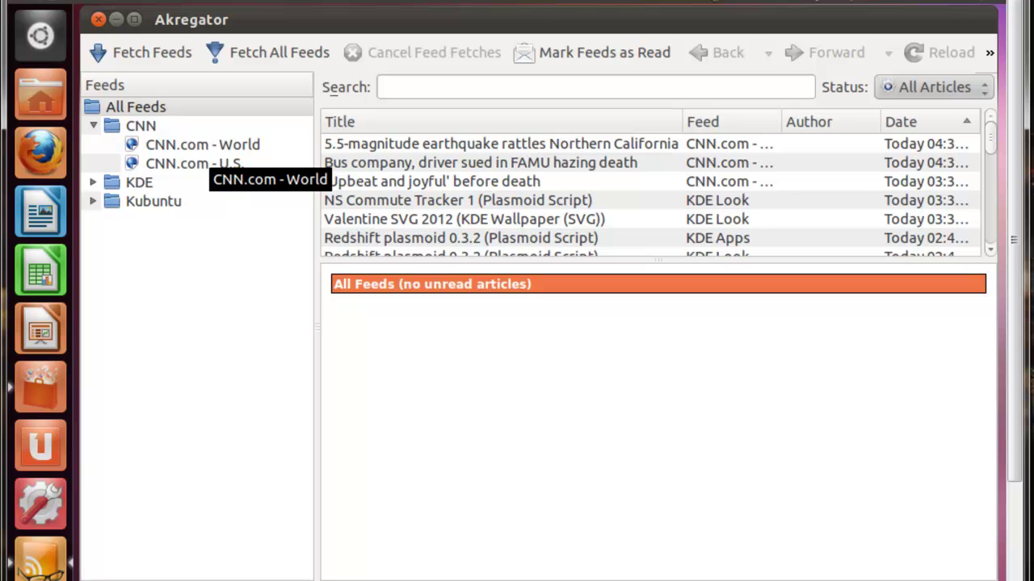
pyautogui.click(145, 130)
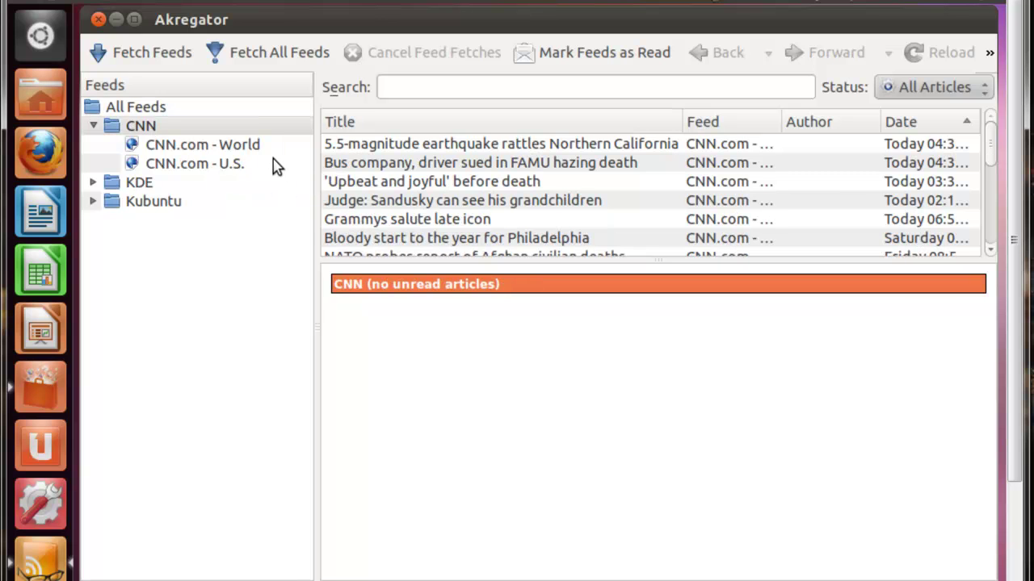
pyautogui.click(210, 145)
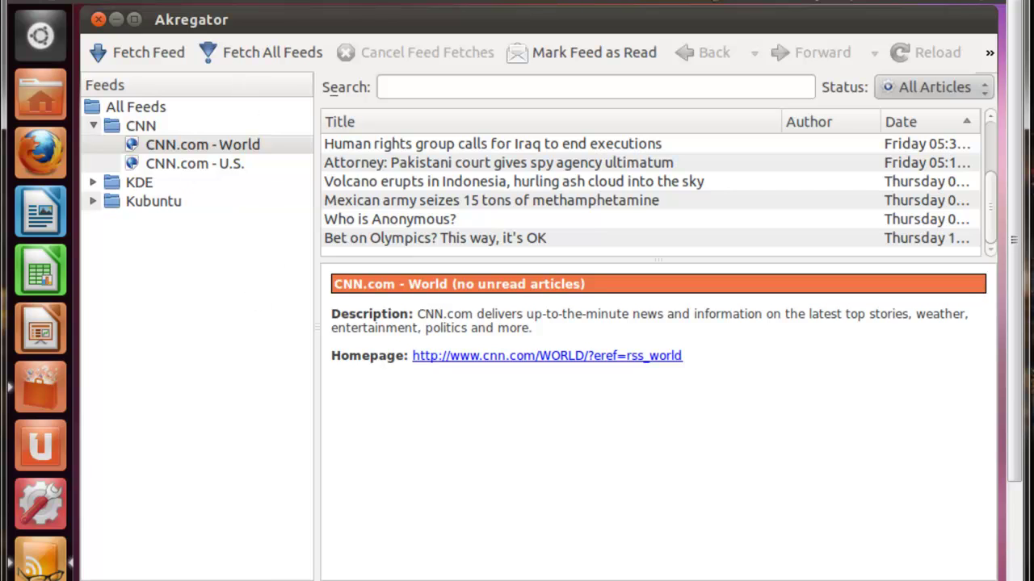
# Step: Try a custom update interval of 32 minutes for the CNN.com - U.S. feed, switch it off and cancel the edit
pyautogui.click(202, 164)
pyautogui.rightClick(201, 163)
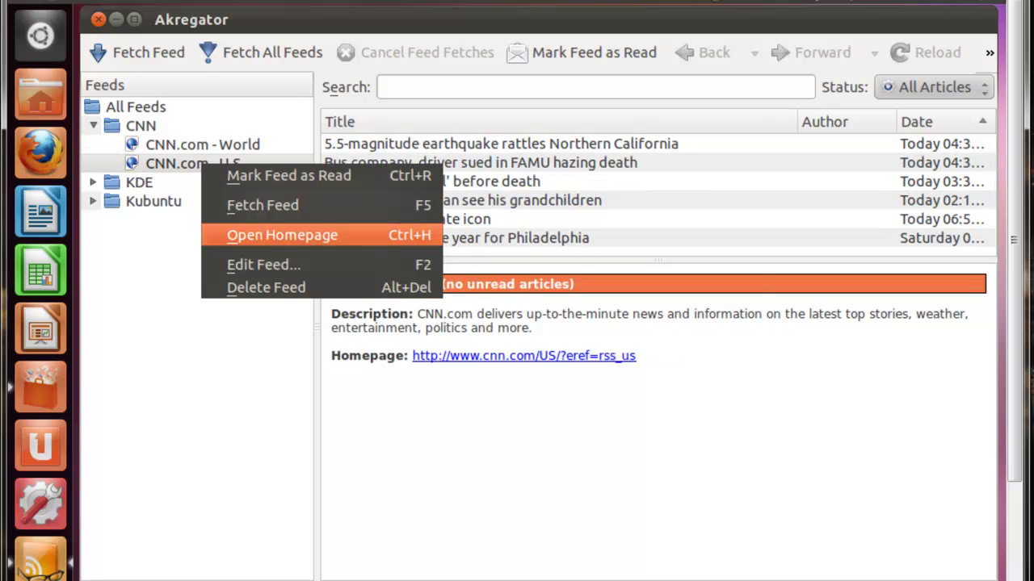
pyautogui.click(259, 263)
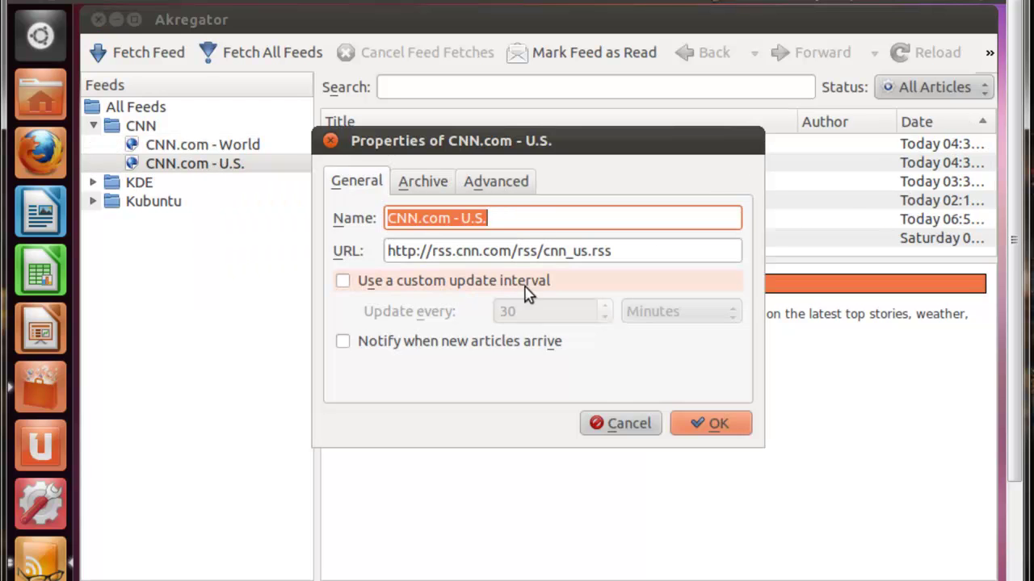
pyautogui.click(423, 284)
pyautogui.scroll(2, 606, 309)
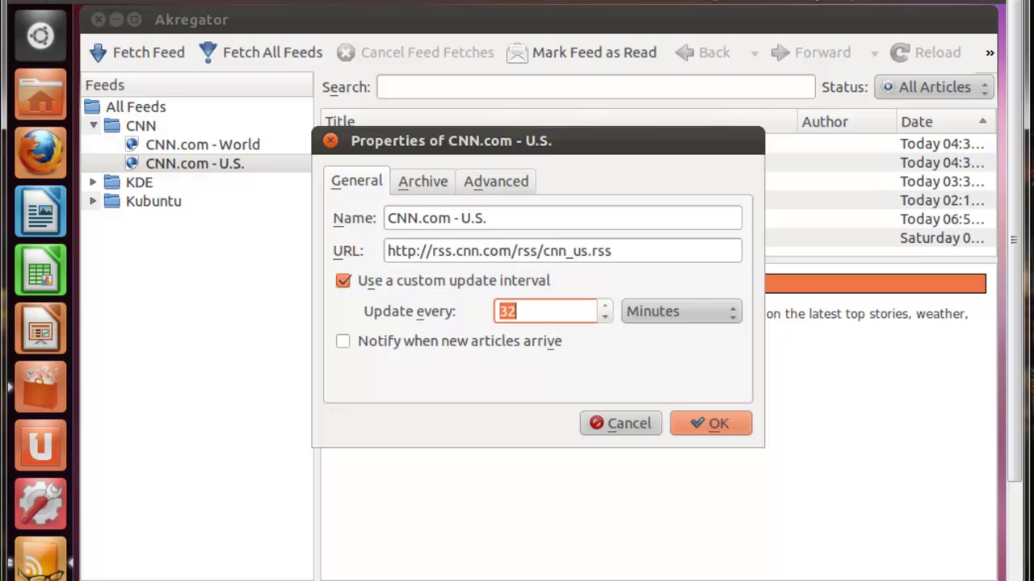
pyautogui.click(342, 282)
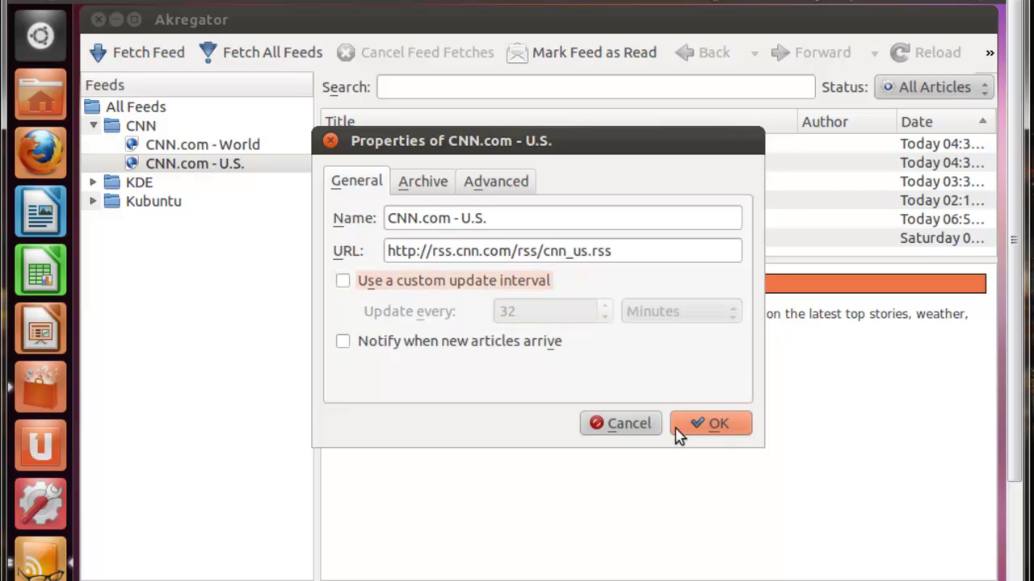
pyautogui.click(656, 429)
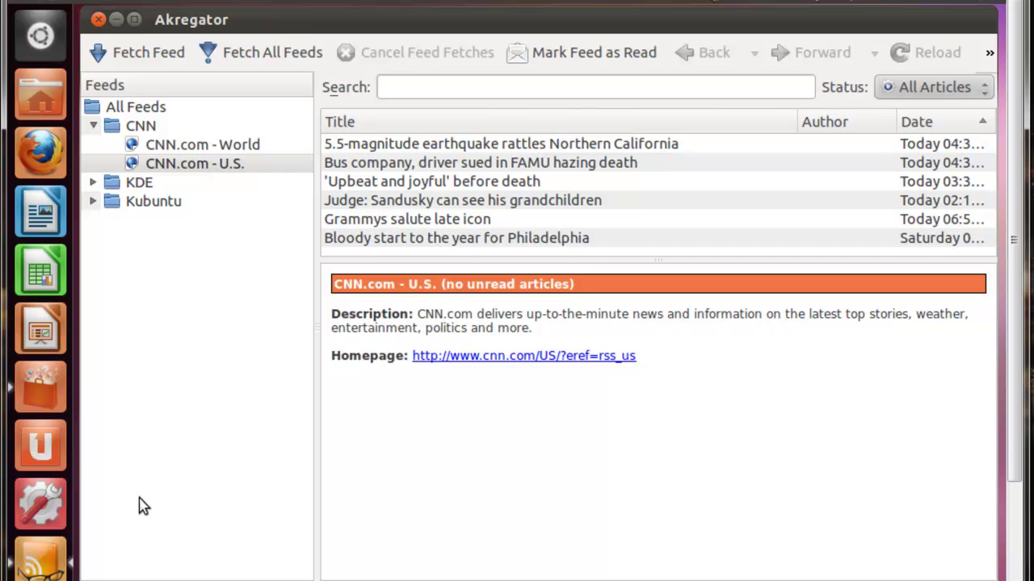
# Step: Fetch new articles for all feeds in the CNN folder
pyautogui.click(202, 144)
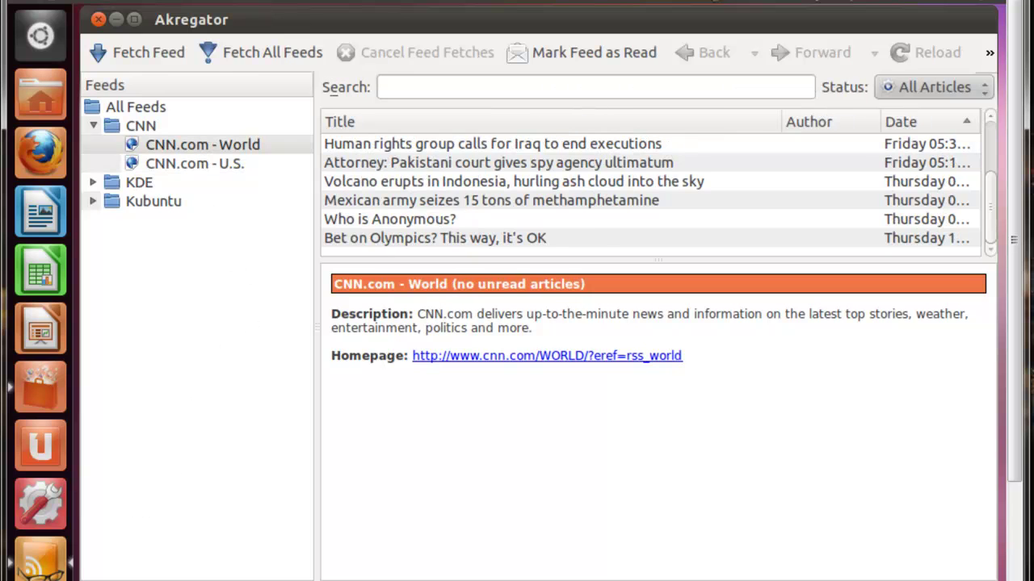
pyautogui.click(132, 128)
pyautogui.click(150, 48)
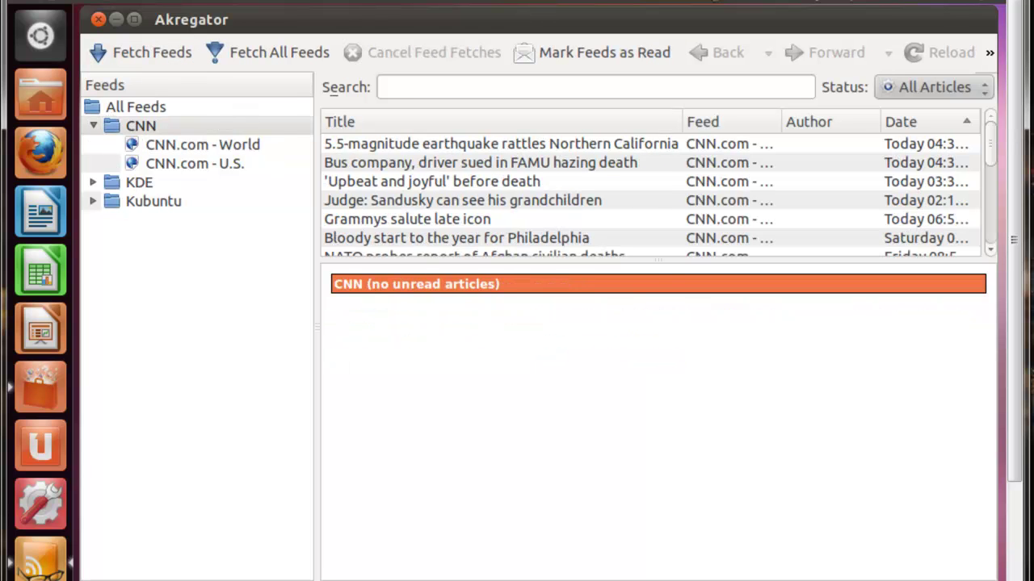
# Step: Fetch new articles for the CNN.com - World feed and for all feeds, and show the combined All Feeds list
pyautogui.click(139, 147)
pyautogui.click(142, 52)
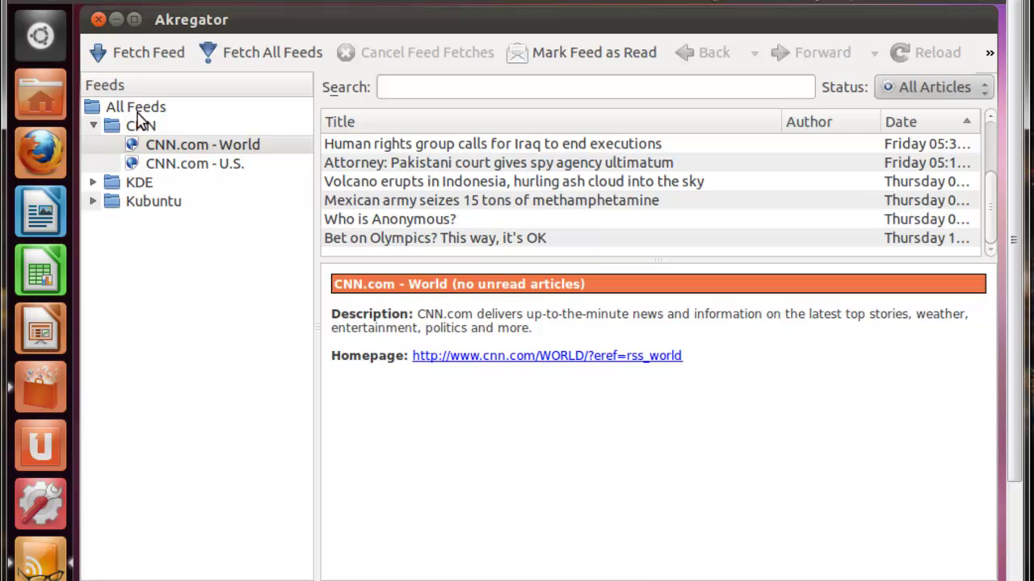
pyautogui.click(275, 50)
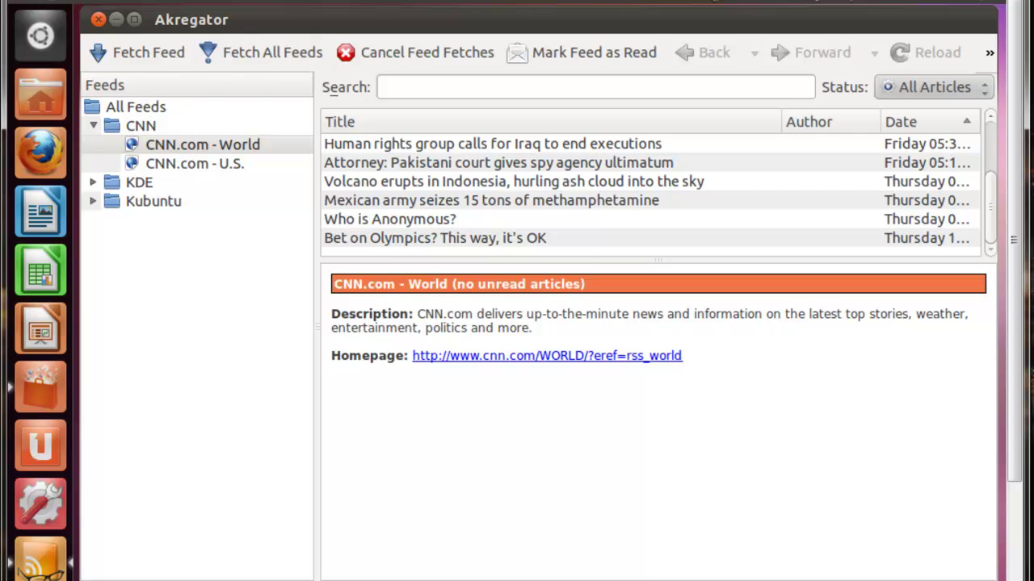
pyautogui.click(137, 107)
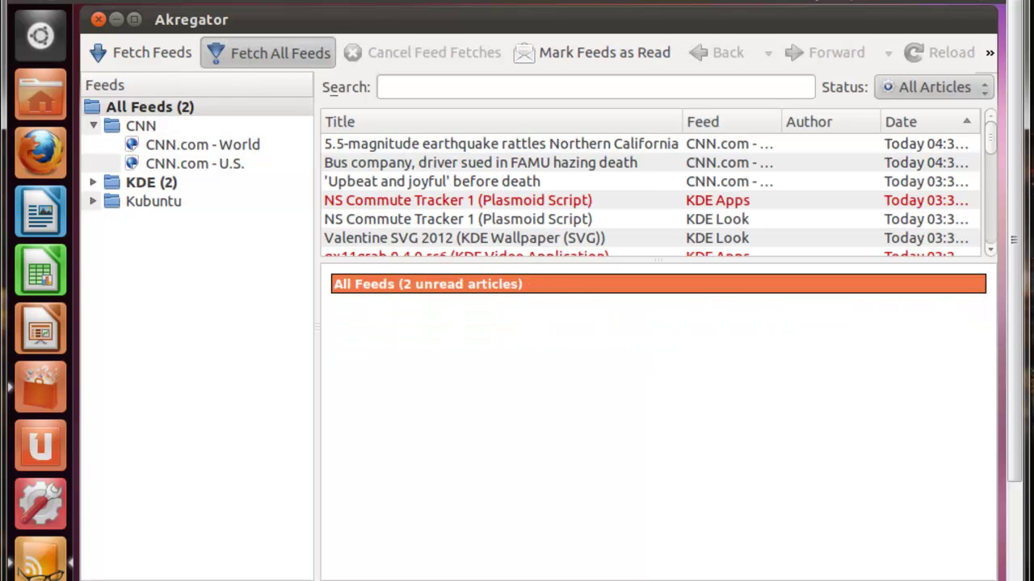
pyautogui.click(238, 63)
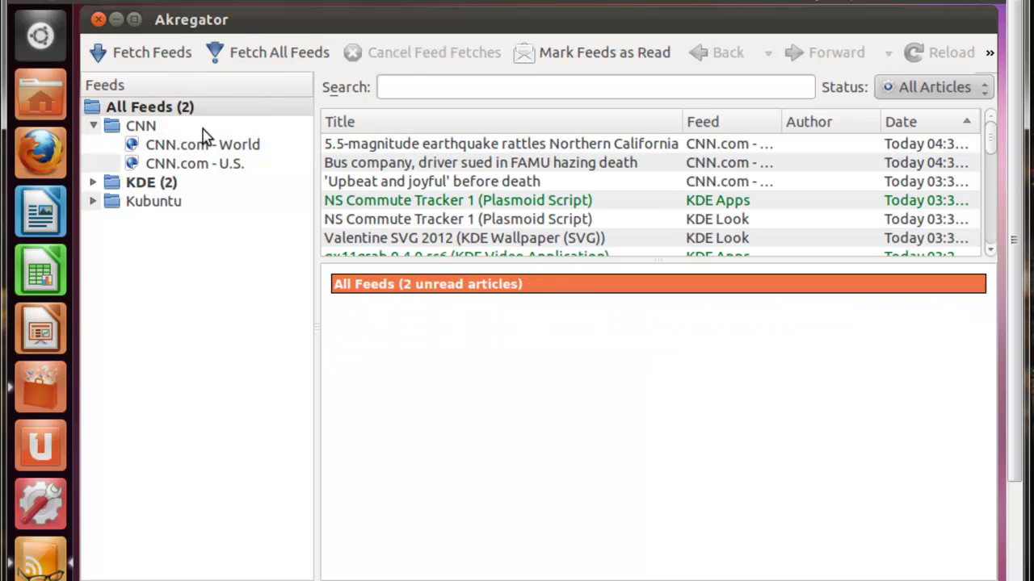
# Step: Select the CNN folder and check which article status filters are available
pyautogui.click(144, 128)
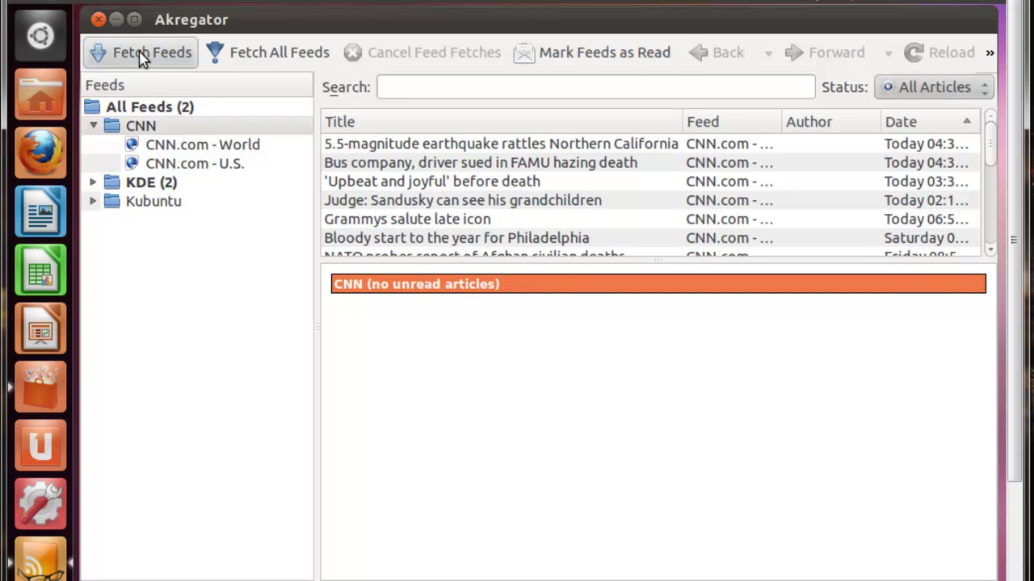
pyautogui.click(965, 88)
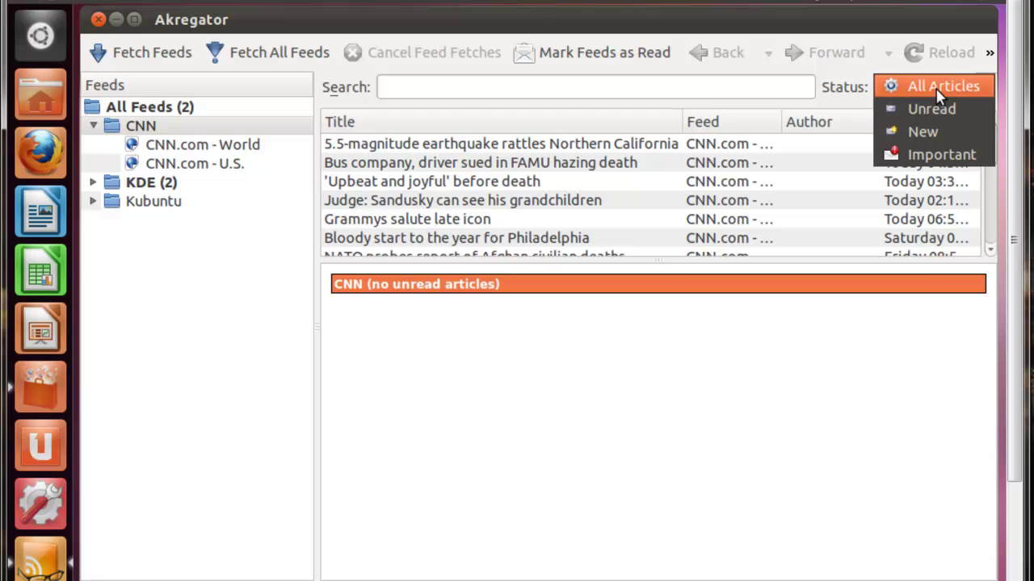
pyautogui.click(860, 88)
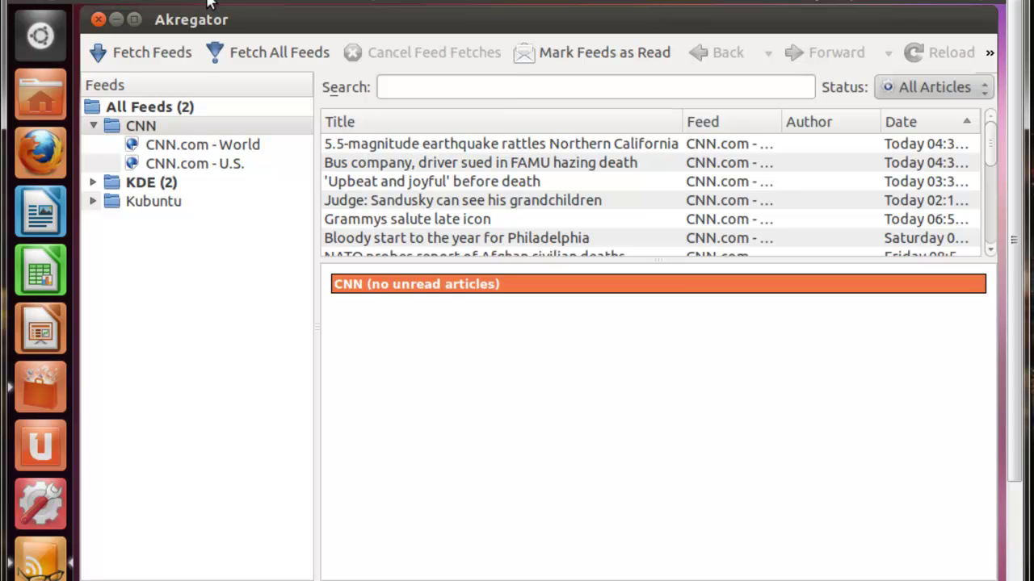
pyautogui.click(257, 7)
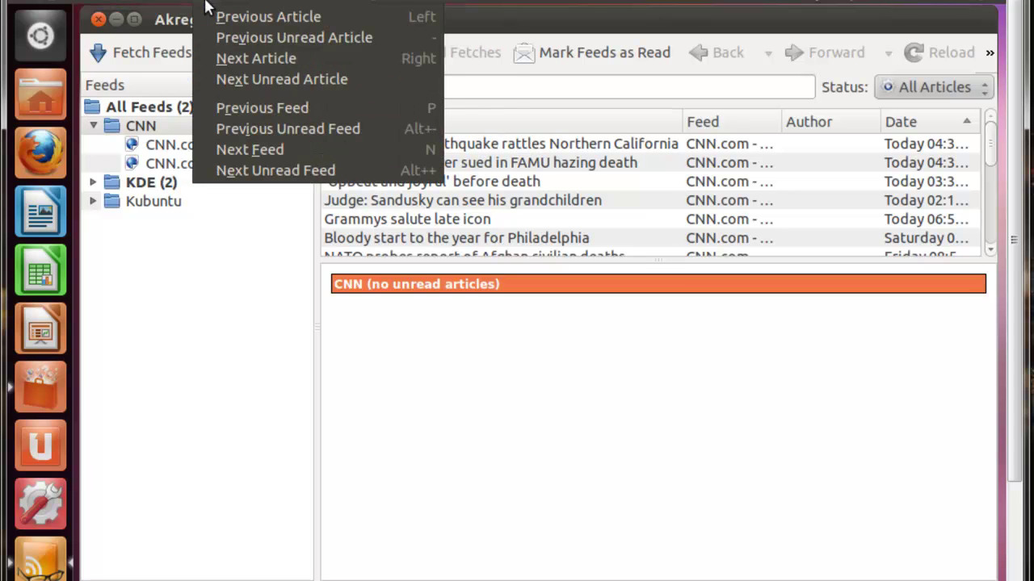
pyautogui.moveTo(177, 4)
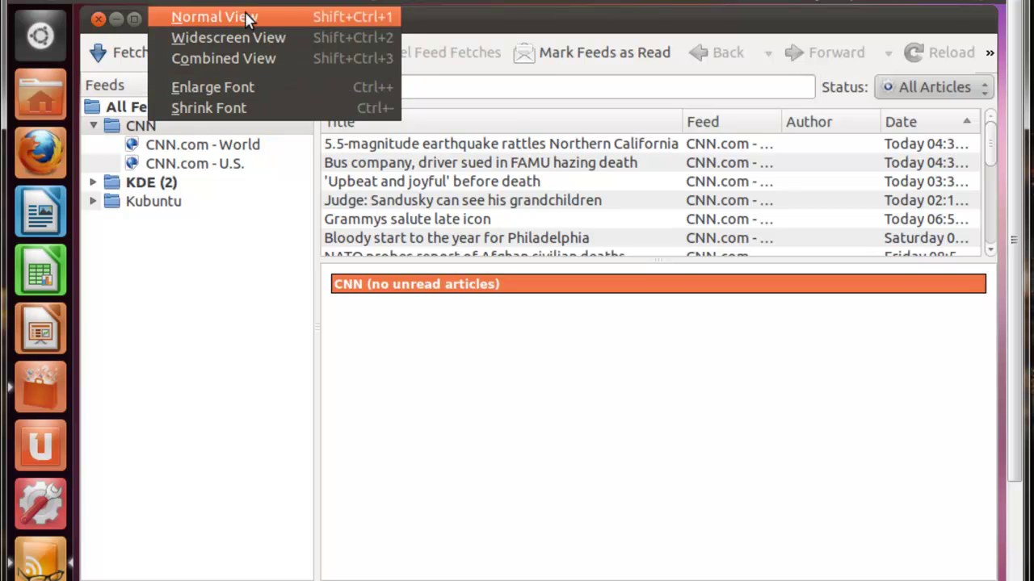
pyautogui.moveTo(220, 1)
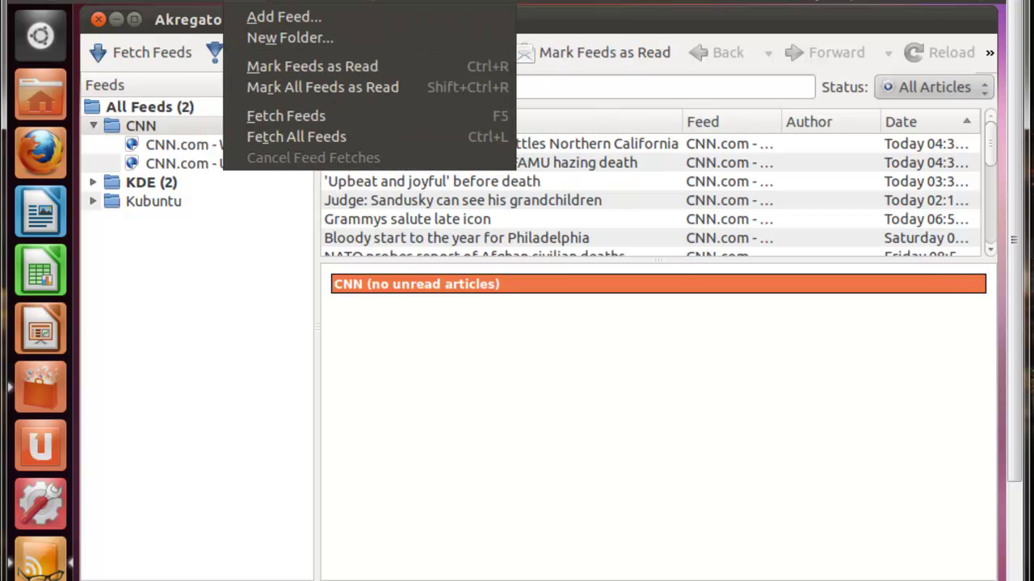
pyautogui.click(168, 152)
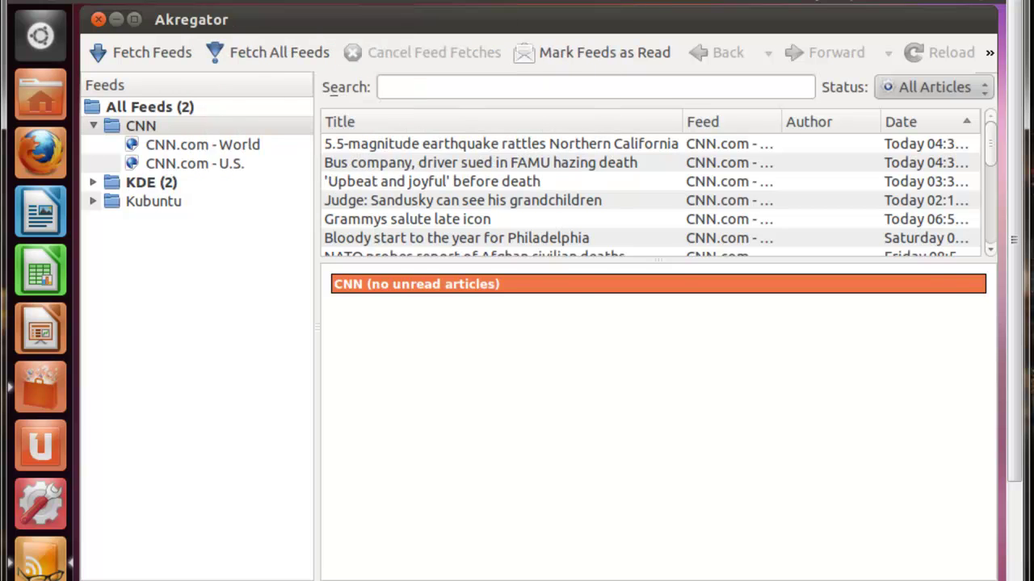
# Step: View the CNN.com - World and CNN.com - U.S. feeds and return to the CNN folder's article list
pyautogui.click(216, 147)
pyautogui.click(297, 4)
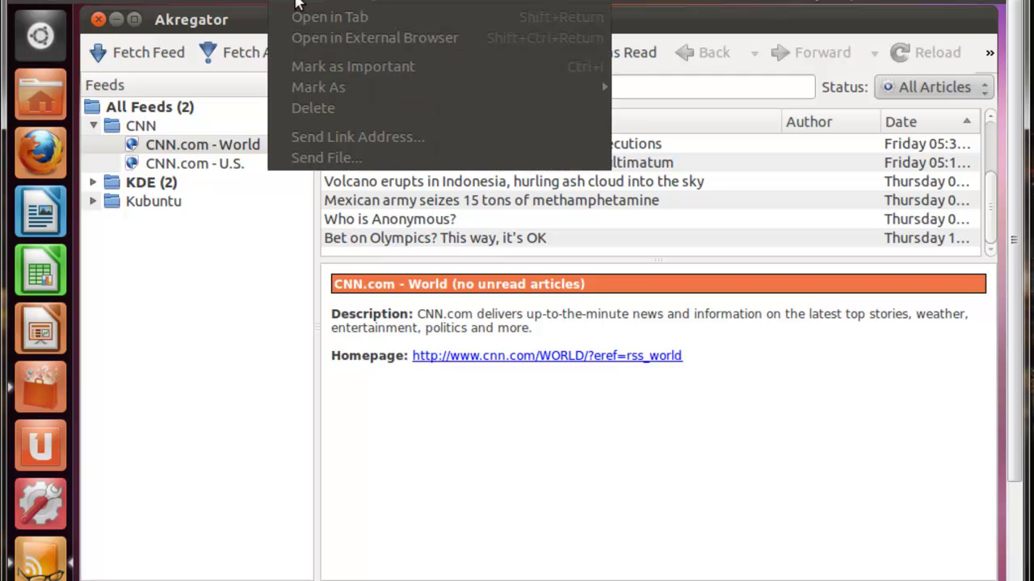
pyautogui.click(166, 120)
pyautogui.click(161, 161)
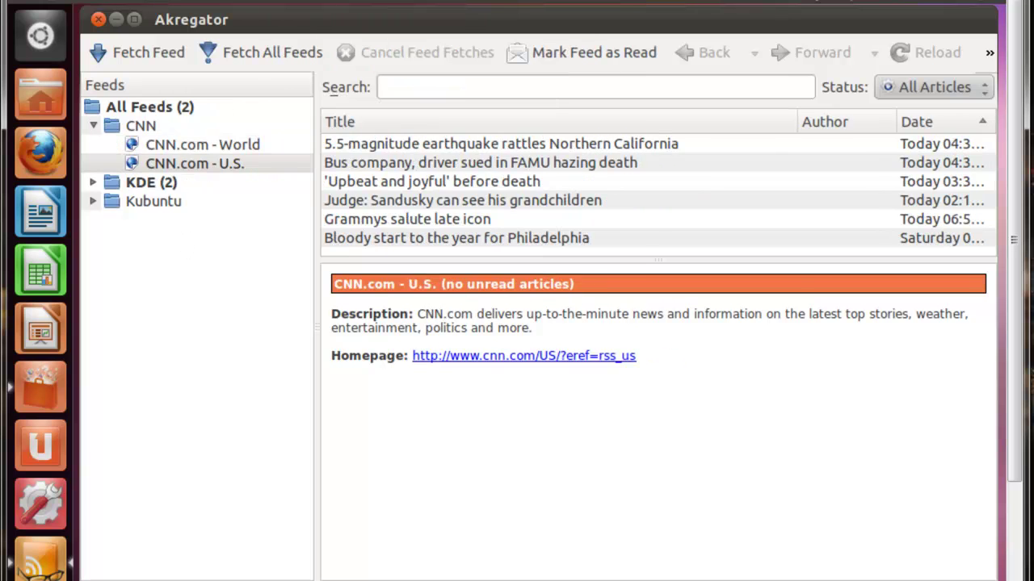
pyautogui.click(165, 146)
pyautogui.click(154, 130)
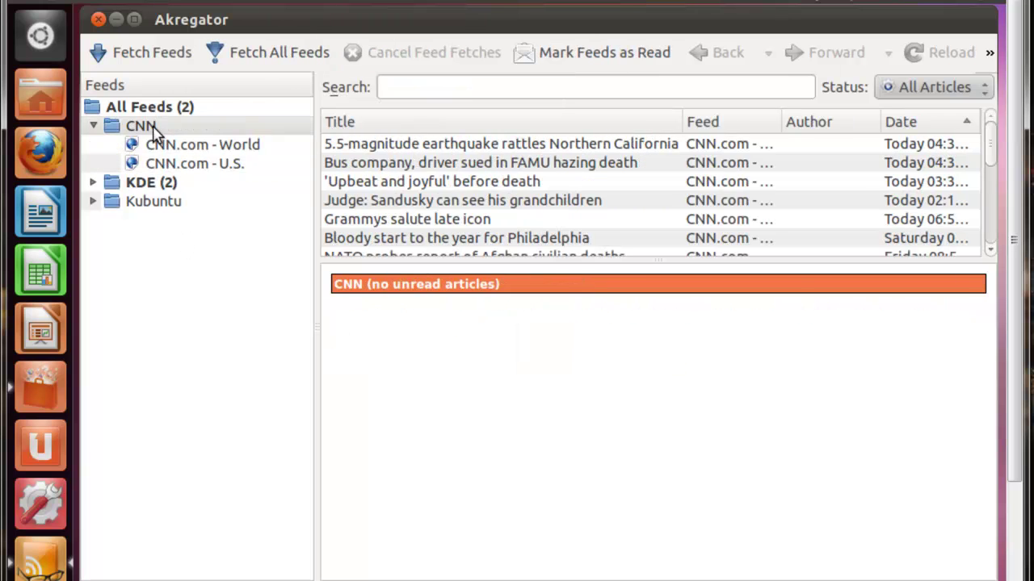
pyautogui.click(275, 3)
pyautogui.moveTo(353, 3)
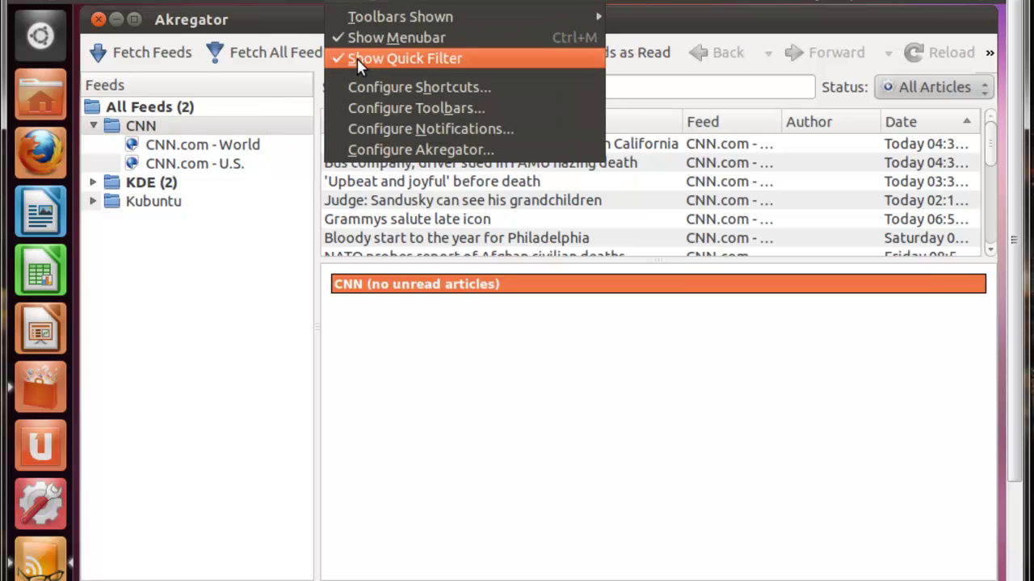
pyautogui.moveTo(400, 3)
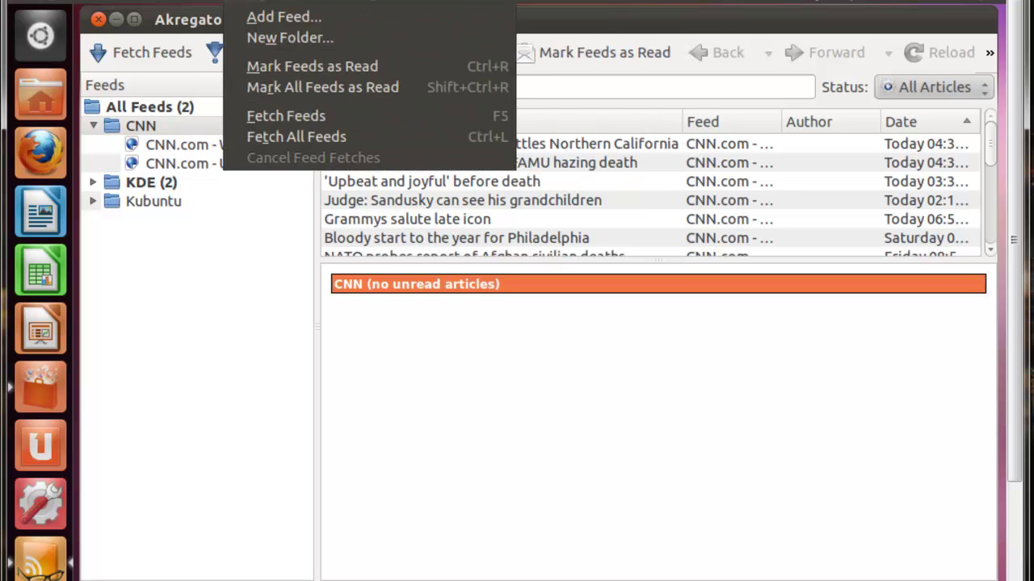
# Step: Open the article "Bus company, driver sued in FAMU hazing death" and review the commands available for it
pyautogui.moveTo(250, 3)
pyautogui.click(433, 161)
pyautogui.click(484, 165)
pyautogui.click(314, 7)
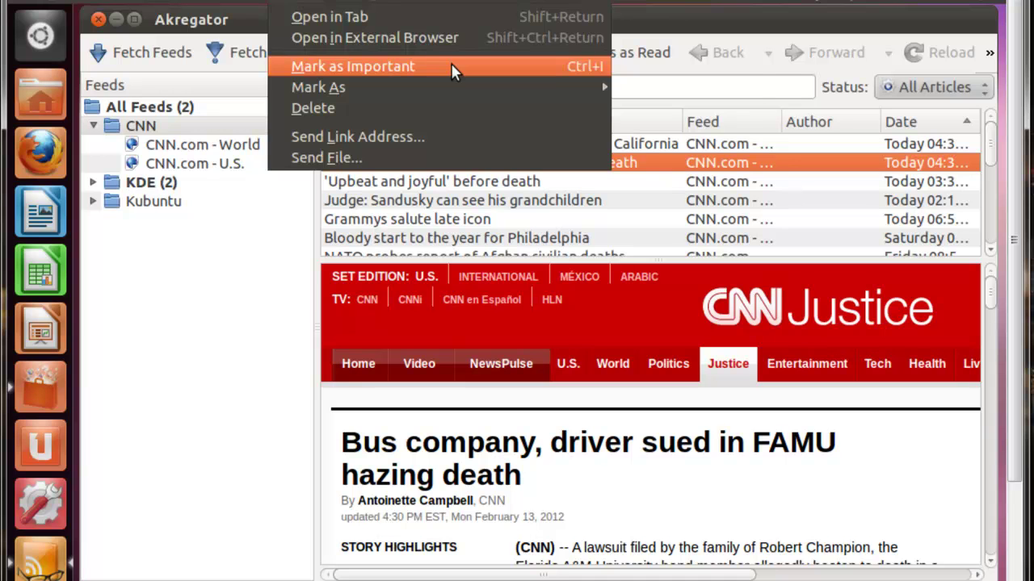
pyautogui.moveTo(428, 87)
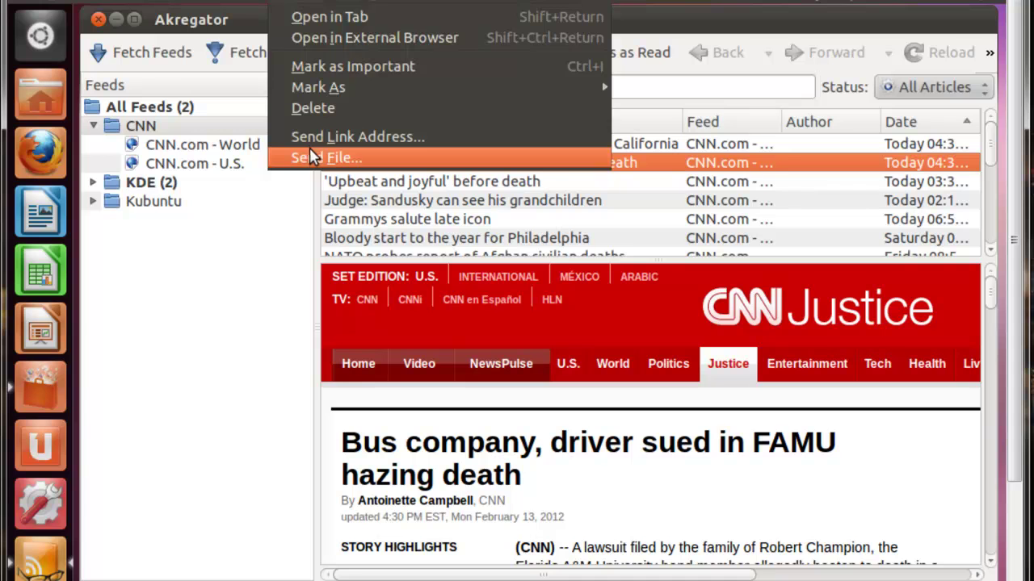
pyautogui.click(211, 270)
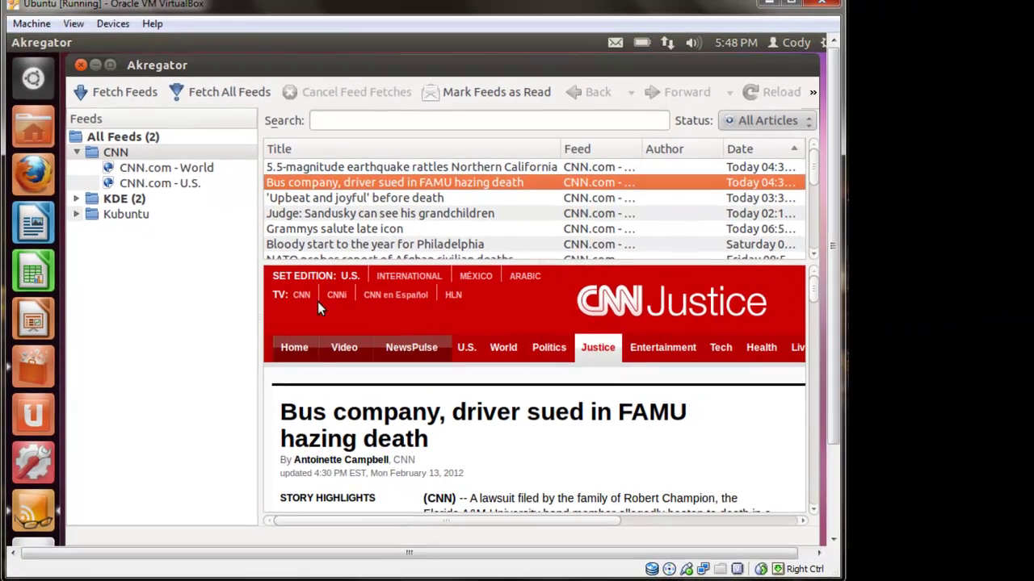
pyautogui.moveTo(199, 67)
pyautogui.mouseDown()
pyautogui.moveTo(216, 68)
pyautogui.moveTo(179, 68)
pyautogui.moveTo(206, 71)
pyautogui.mouseUp()
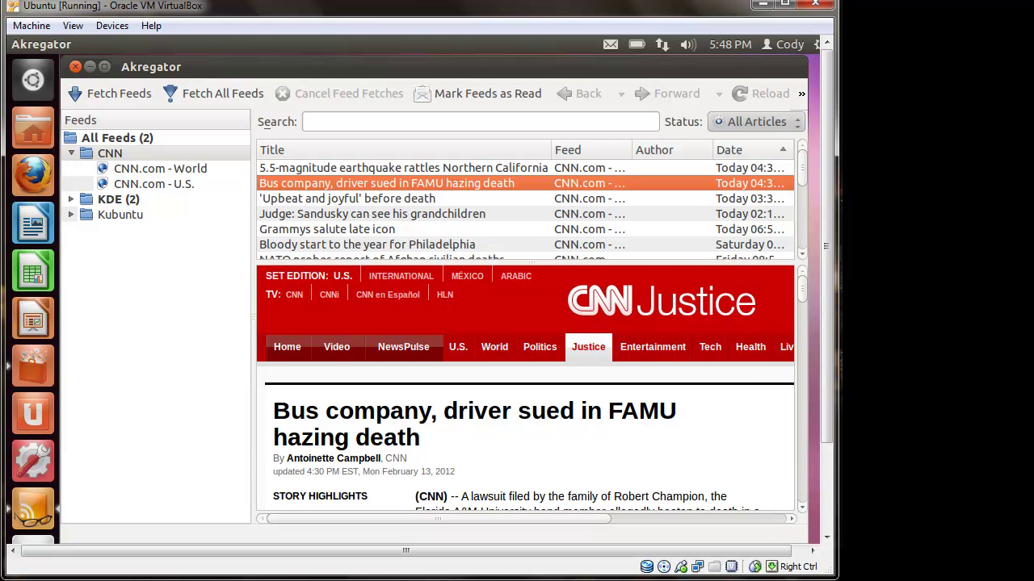